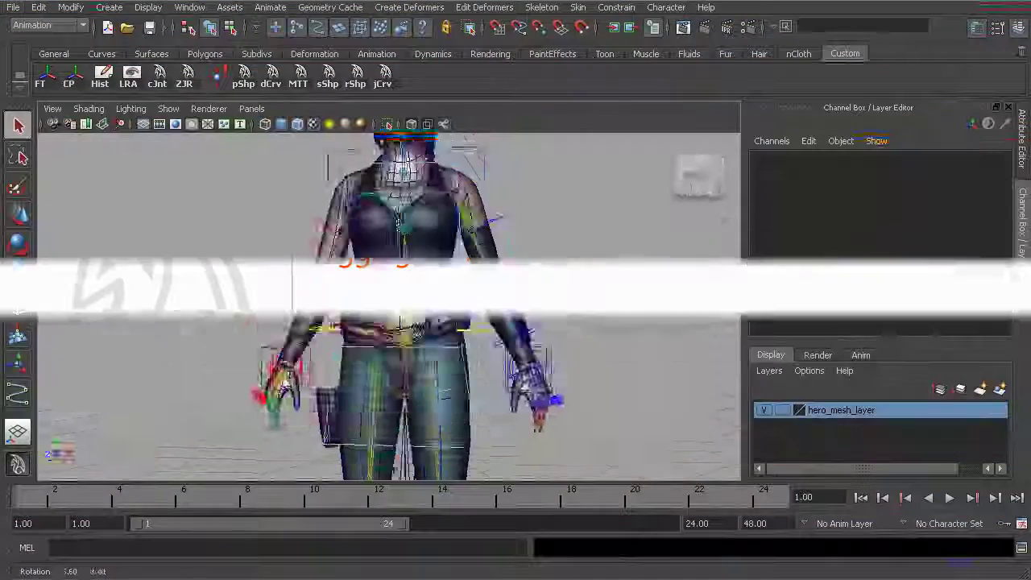
Examine the character's hip, pelvis and thigh joints from the back and the right side.
alt+middle_drag(377, 333, 382, 243)
alt+drag(382, 243, 325, 265)
alt+right_drag(325, 265, 363, 293)
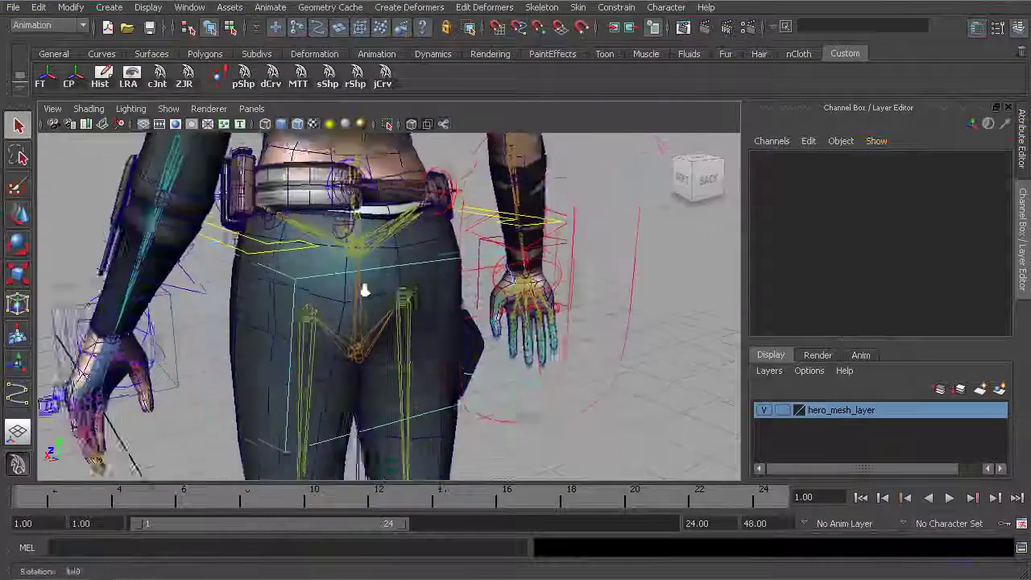
alt+drag(364, 292, 411, 296)
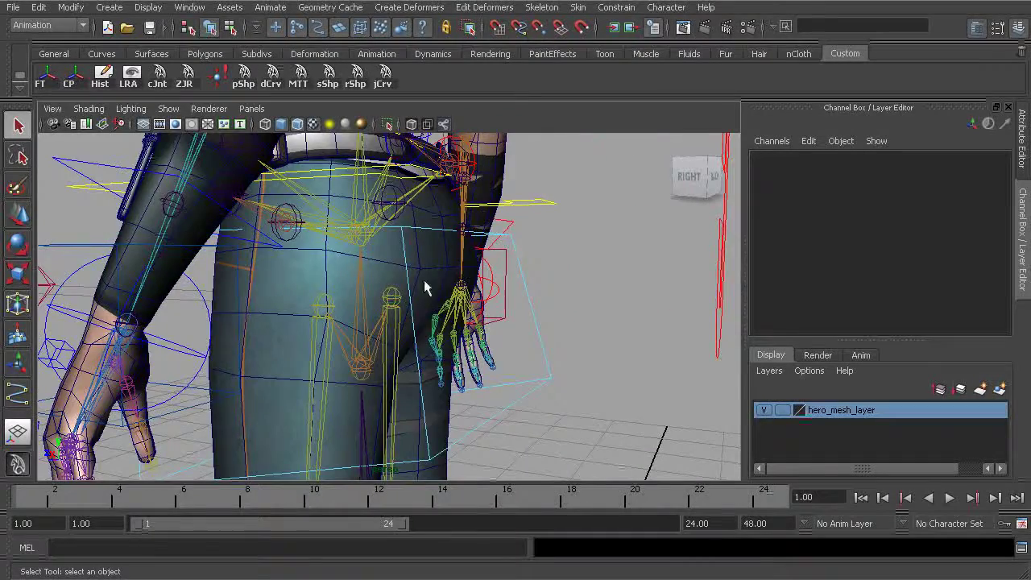
alt+right_drag(427, 288, 352, 286)
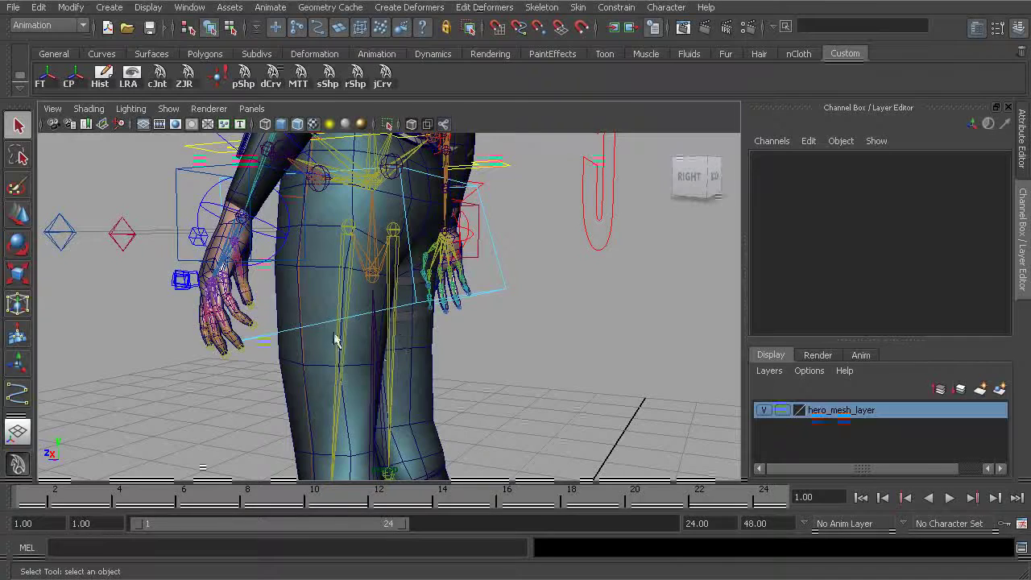
alt+drag(335, 340, 378, 310)
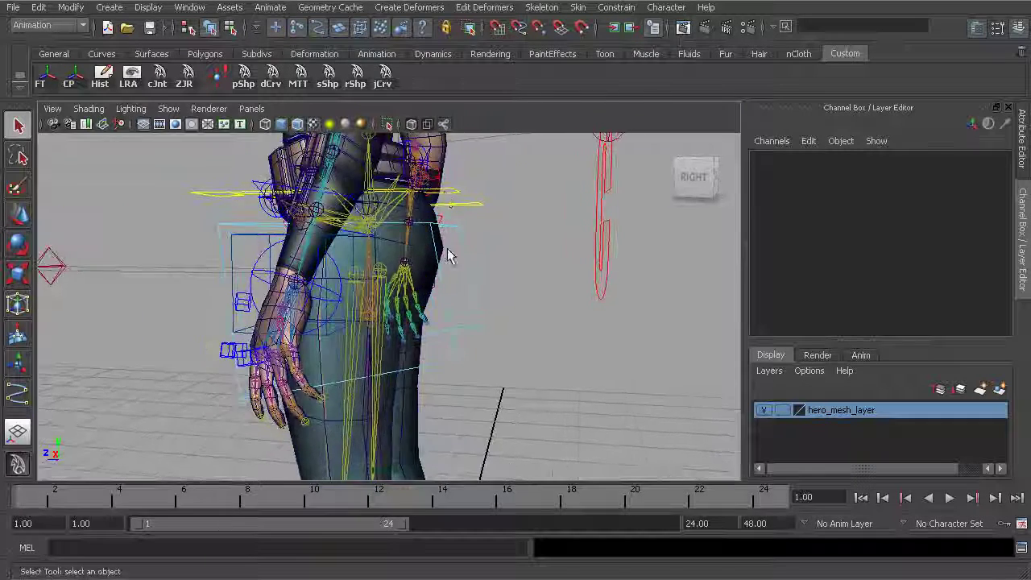
alt+drag(448, 256, 476, 266)
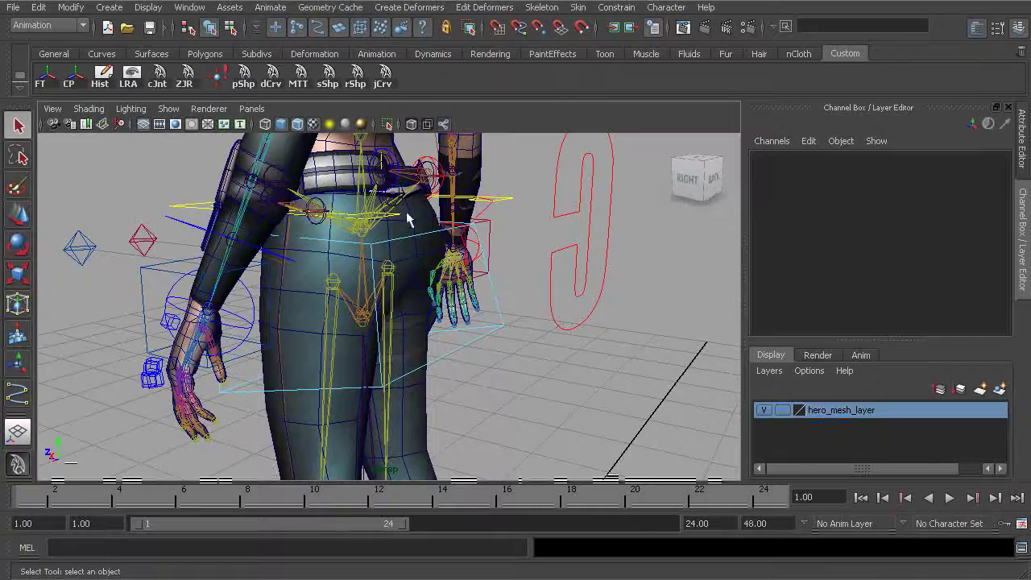
alt+drag(328, 330, 364, 273)
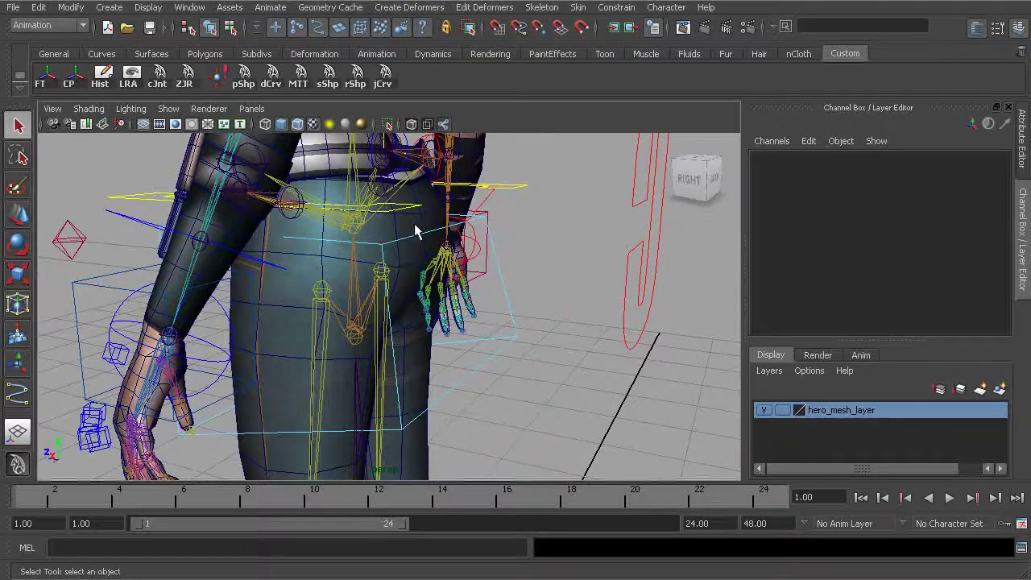
alt+drag(395, 304, 360, 236)
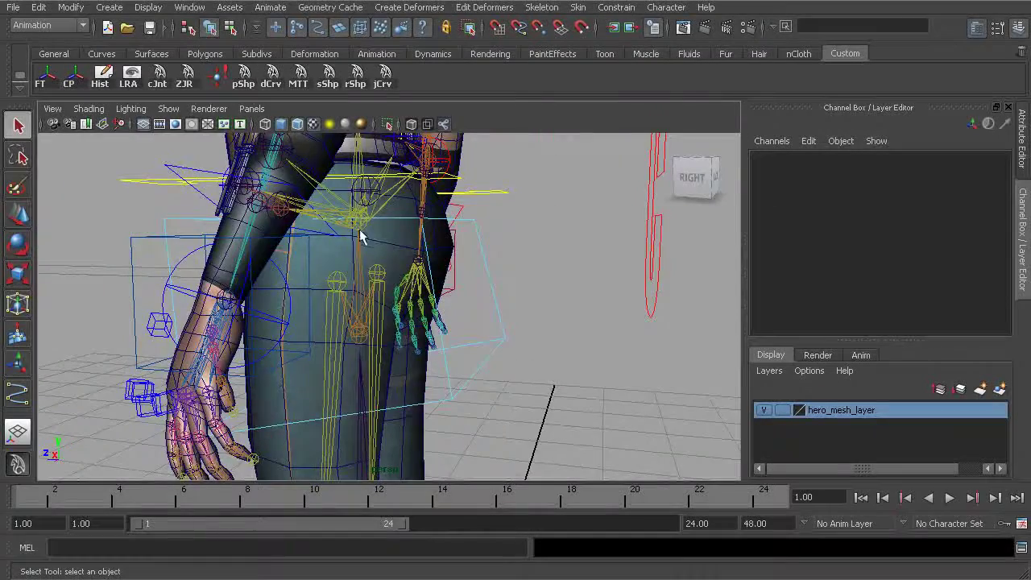
alt+drag(453, 270, 328, 274)
alt+middle_drag(328, 274, 322, 301)
alt+right_drag(322, 301, 369, 304)
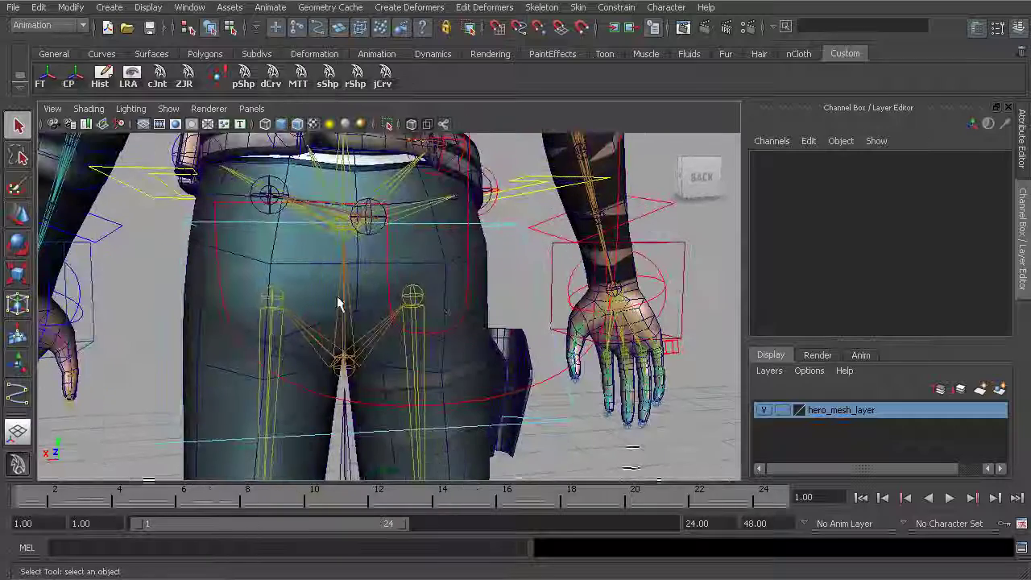
mouse_move(352, 262)
alt+mouse_down()
mouse_move(417, 272)
mouse_move(454, 262)
mouse_move(338, 256)
mouse_move(341, 266)
alt+mouse_up()
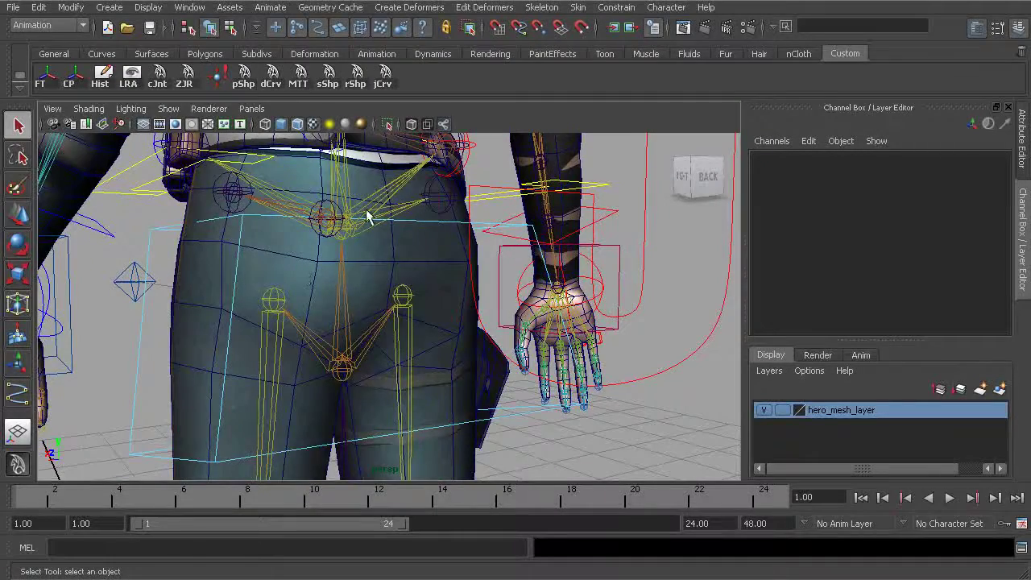
alt+drag(367, 216, 478, 296)
In the side view, draw a horizontal two-joint chain about 0.3 units long from inside the buttock to just behind its surface.
key(space)
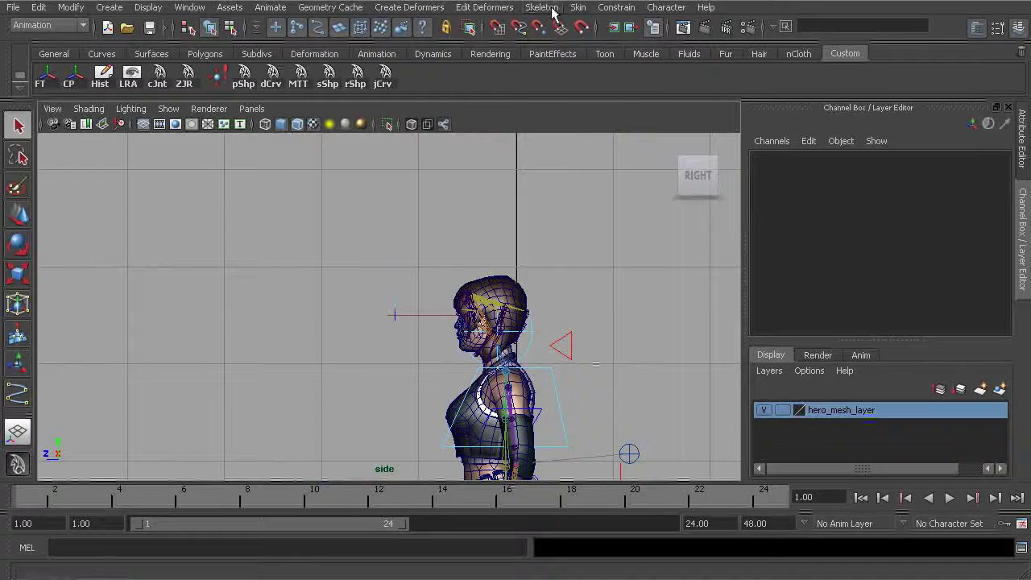
click(553, 10)
click(556, 32)
alt+middle_drag(534, 469, 399, 264)
alt+right_drag(399, 265, 493, 375)
alt+middle_drag(451, 342, 447, 280)
alt+right_drag(447, 280, 617, 352)
alt+middle_drag(410, 227, 418, 355)
alt+right_drag(418, 354, 153, 270)
alt+right_drag(366, 326, 649, 412)
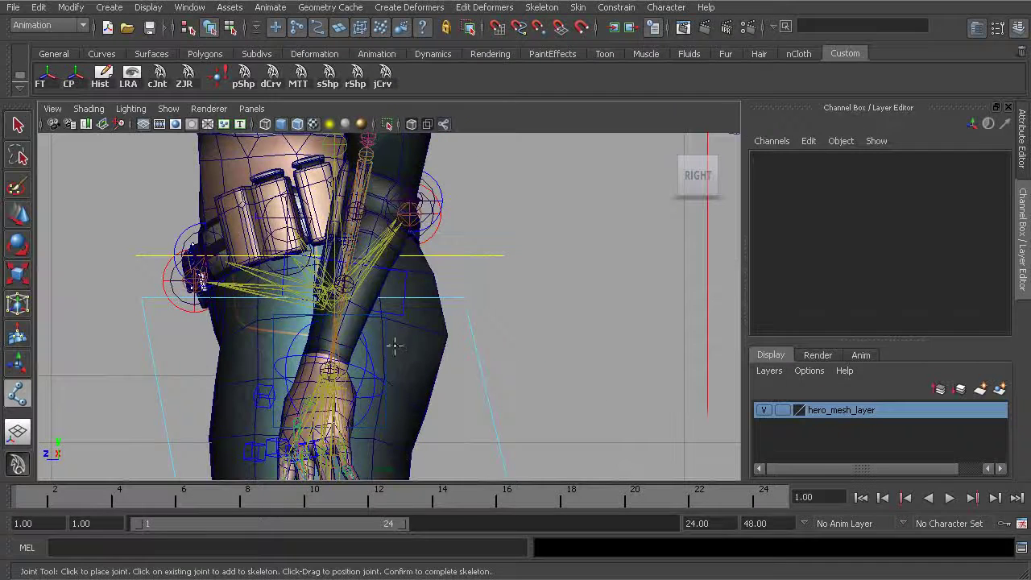
drag(376, 334, 367, 333)
mouse_move(448, 337)
shift+mouse_down()
mouse_move(465, 339)
mouse_move(455, 334)
shift+mouse_up()
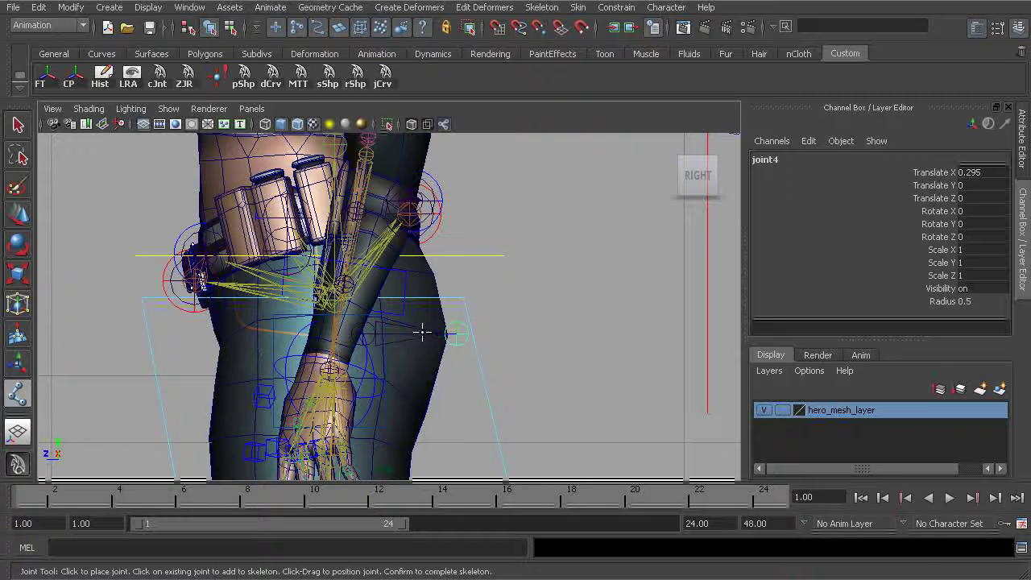
Move the new joint chain sideways in the perspective view to line up with the left thigh joint, at Translate X 0.251.
key(q)
key(space)
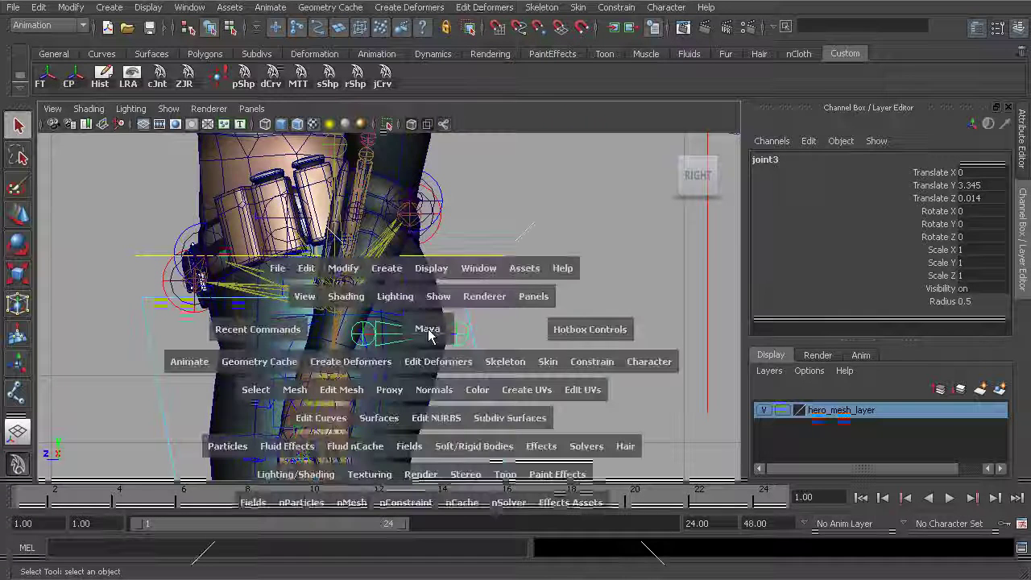
drag(422, 333, 429, 234)
alt+drag(470, 306, 394, 304)
key(w)
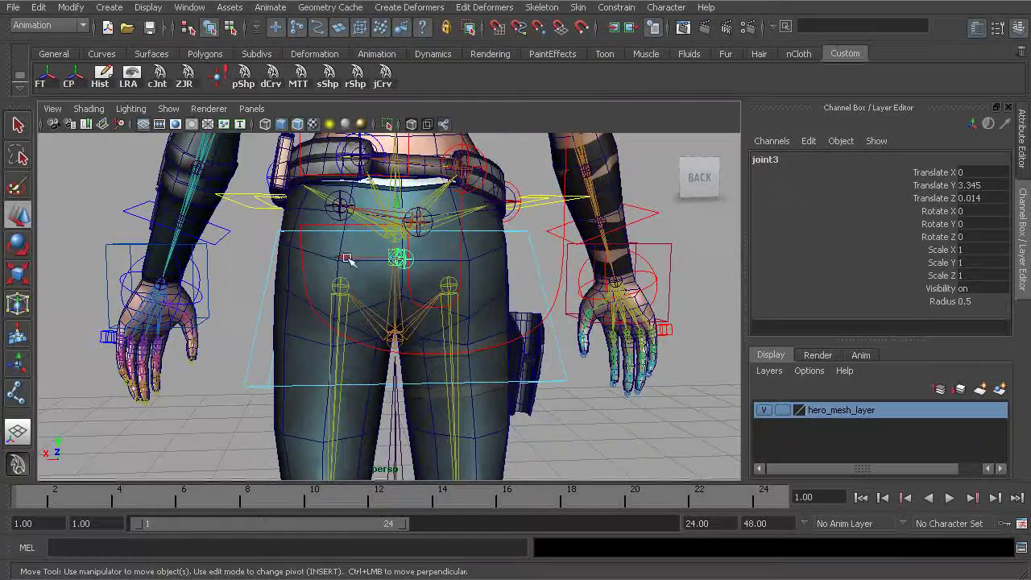
alt+drag(329, 295, 357, 293)
alt+right_drag(357, 294, 388, 284)
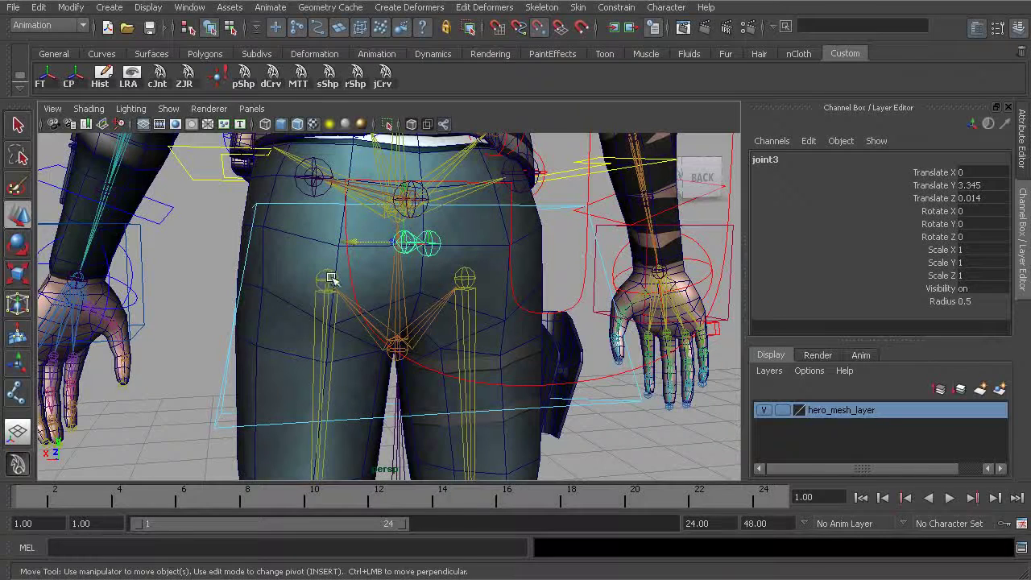
middle_drag(331, 278, 328, 278)
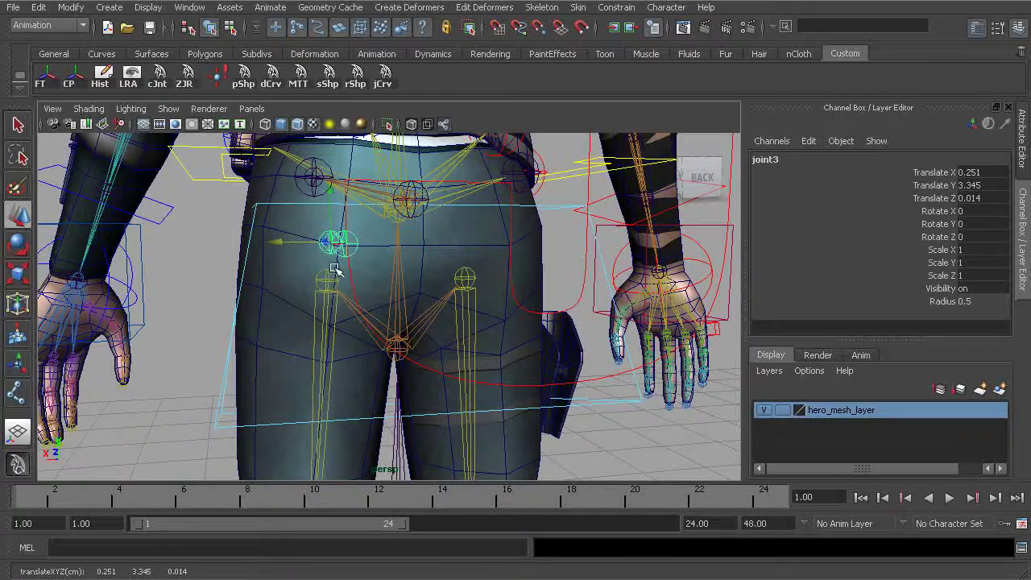
Rename the root joint of the new chain as bn_l_buttock01.
alt+drag(300, 310, 328, 314)
alt+right_drag(328, 314, 341, 316)
alt+drag(319, 293, 410, 272)
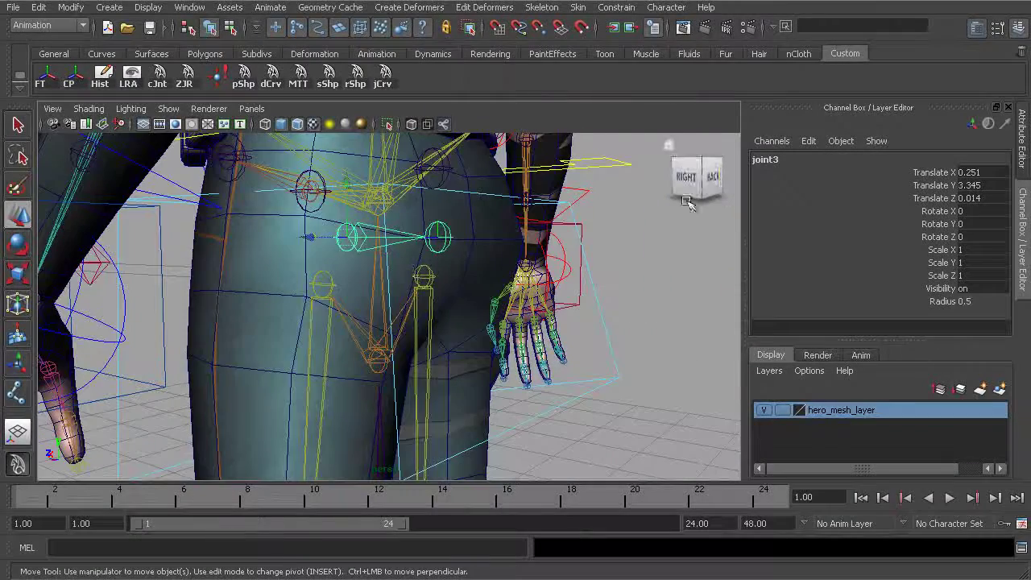
click(772, 160)
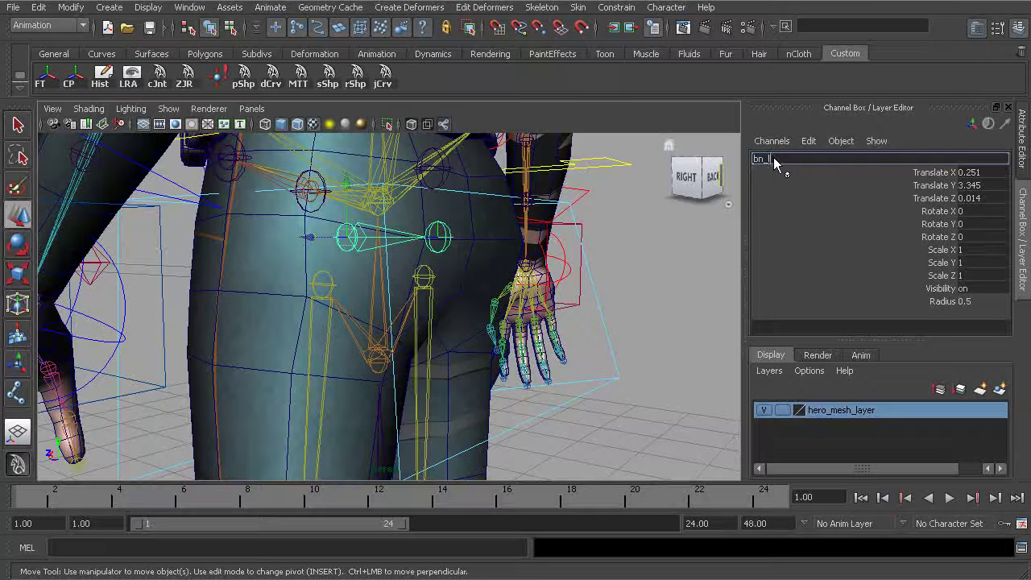
text(bn_l_huttock01)
key(Return)
Reuse the root joint's name to rename the chain's end joint as be_l_buttockEnd01.
key(ctrl+c)
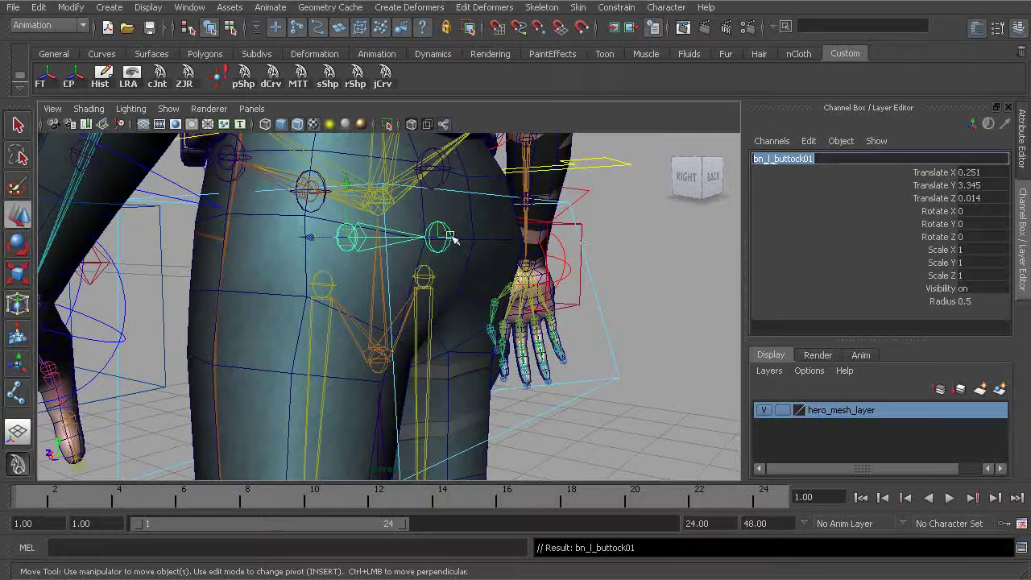
click(451, 237)
click(778, 159)
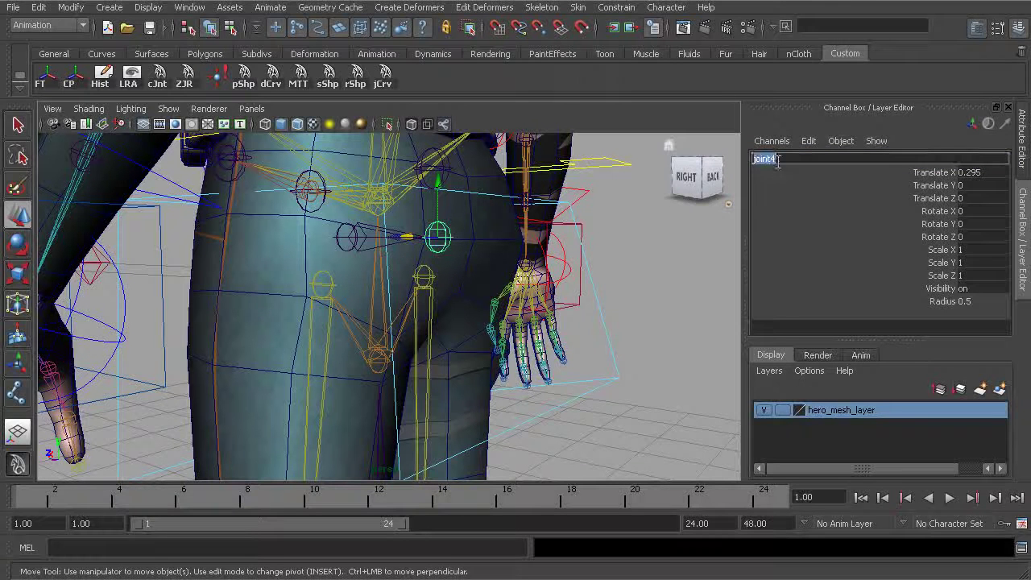
key(ctrl+v)
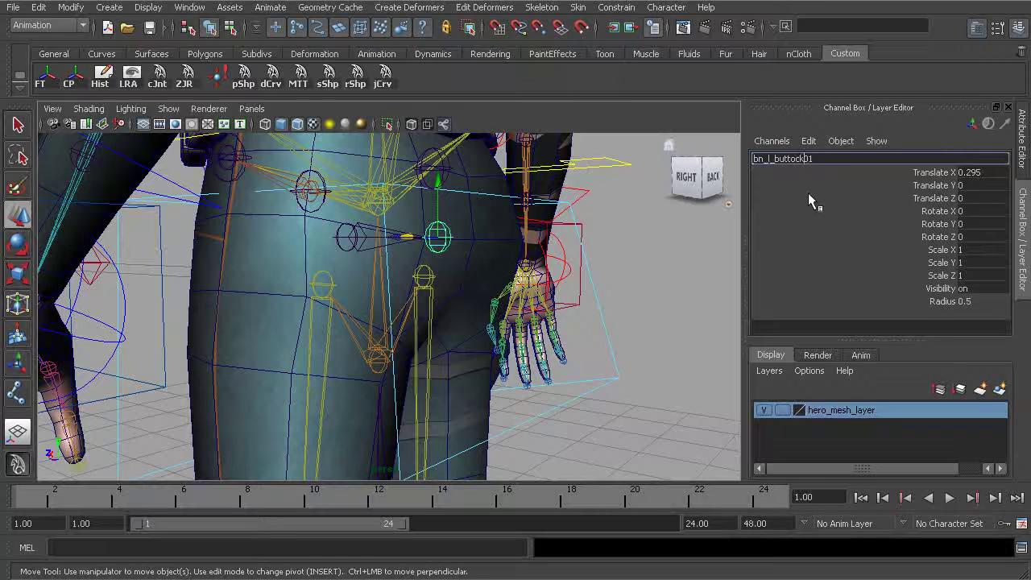
key(Left)
key(Left)
text(End)
key(Return)
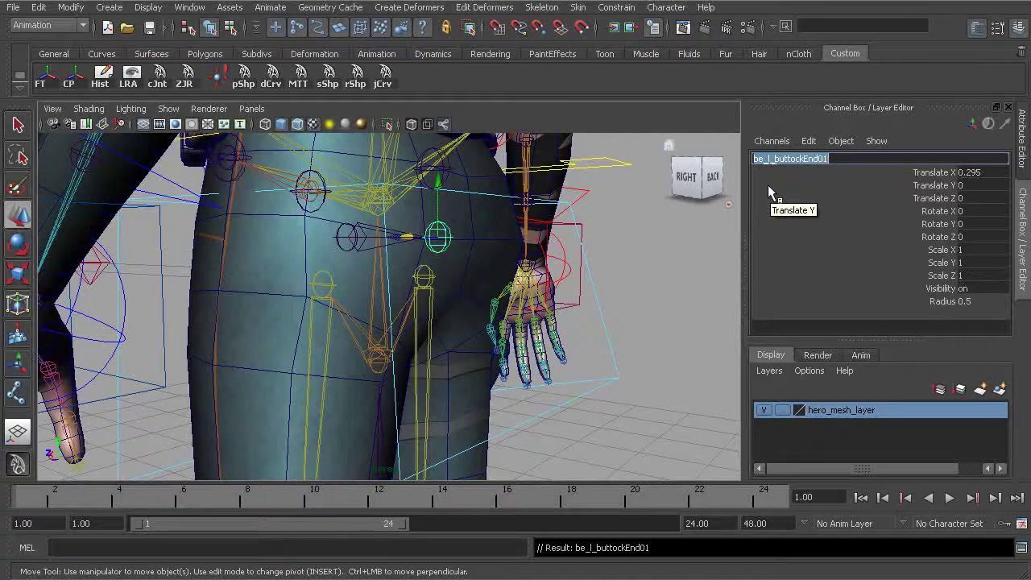
Inspect the end joint's Joint Orient and transform attributes.
alt+middle_drag(458, 256, 479, 298)
alt+drag(479, 298, 407, 297)
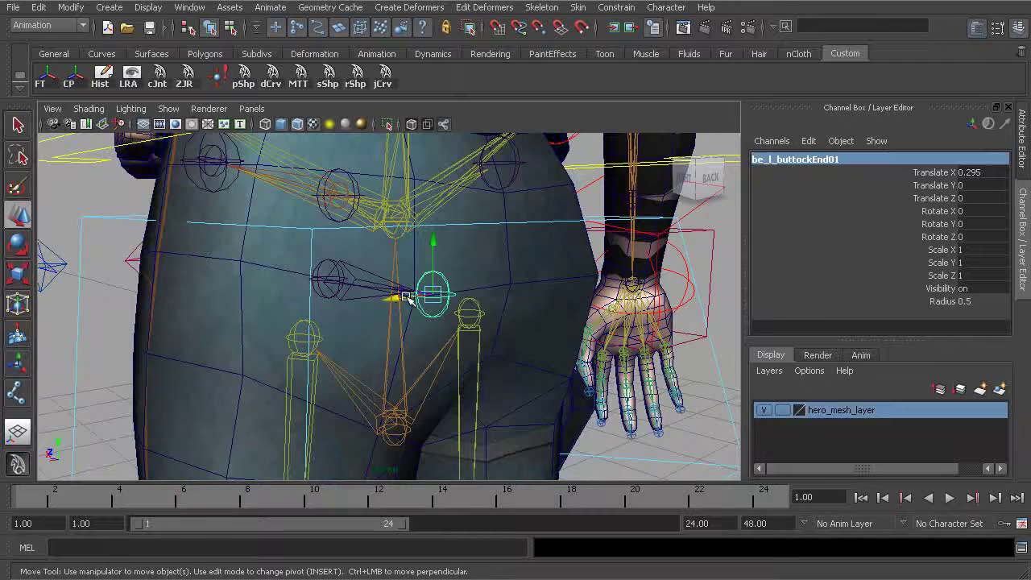
key(ctrl+a)
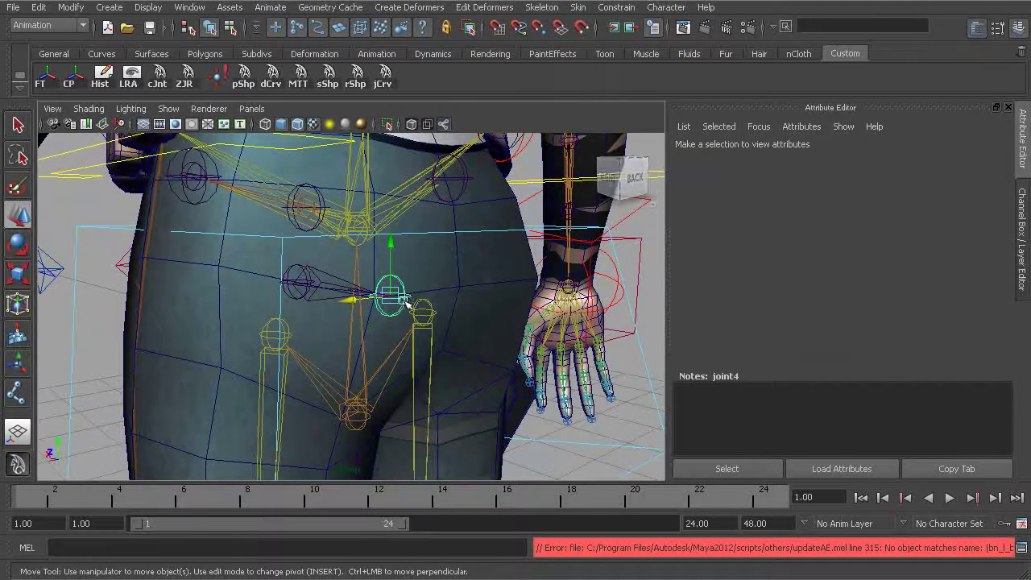
click(403, 298)
double_click(887, 288)
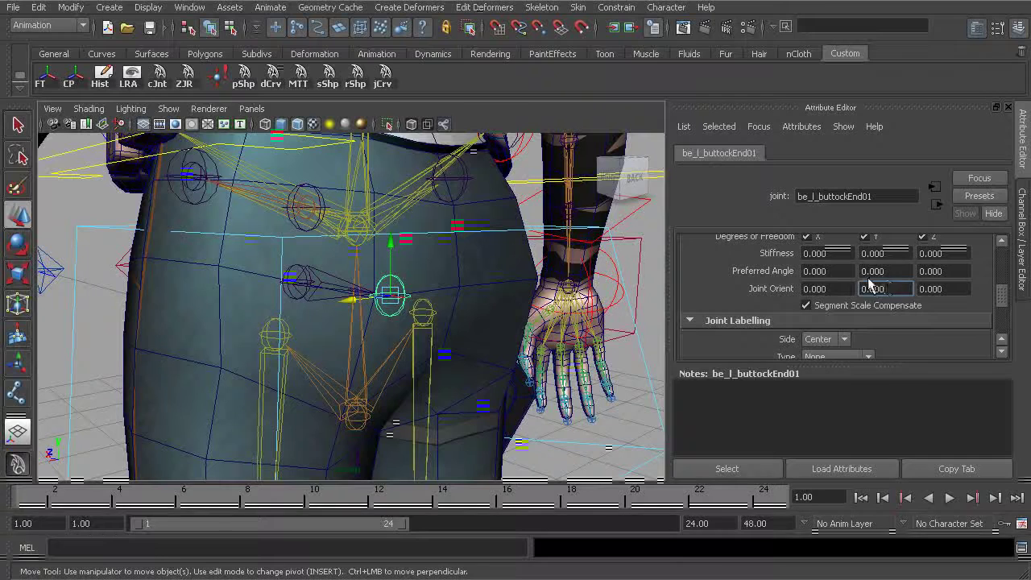
drag(1003, 293, 1005, 247)
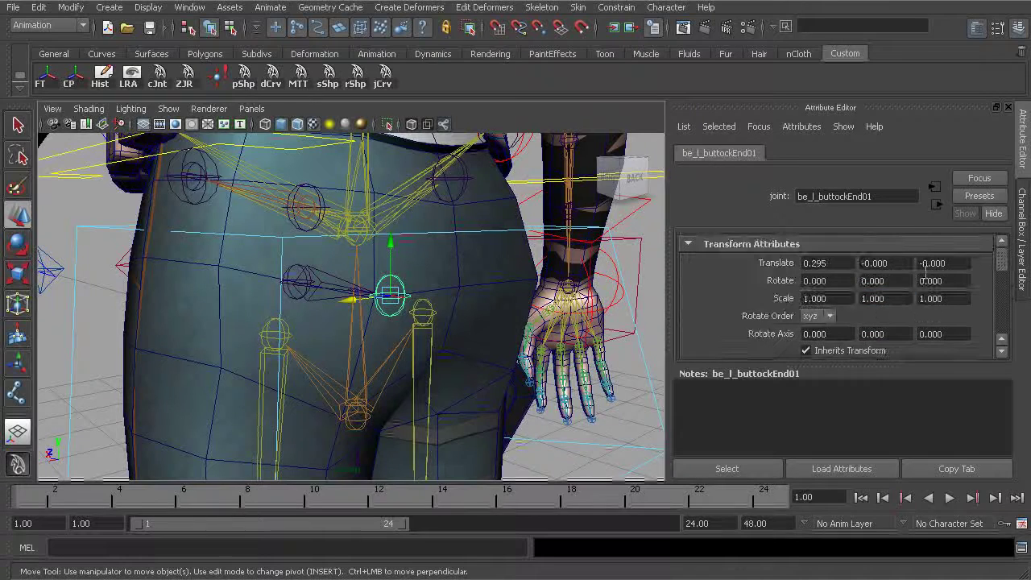
alt+drag(459, 286, 430, 339)
key(ctrl+a)
Parent the left buttock joint to the pelvis joint bn_spA01.
click(338, 266)
click(451, 336)
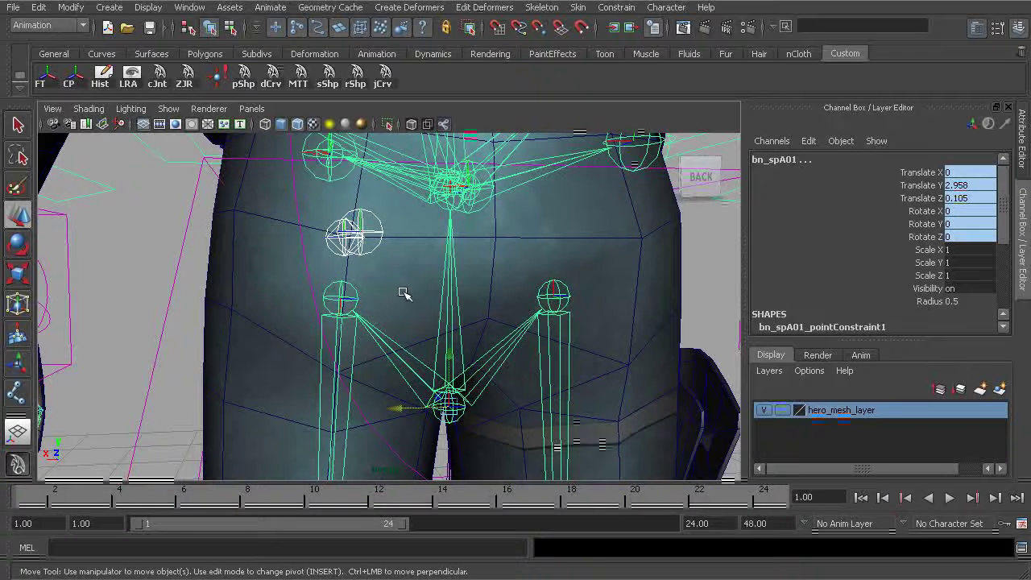
key(p)
Add the Mirror Joint command to the custom shelf and mirror the left buttock chain to the character's right side.
alt+drag(403, 293, 435, 258)
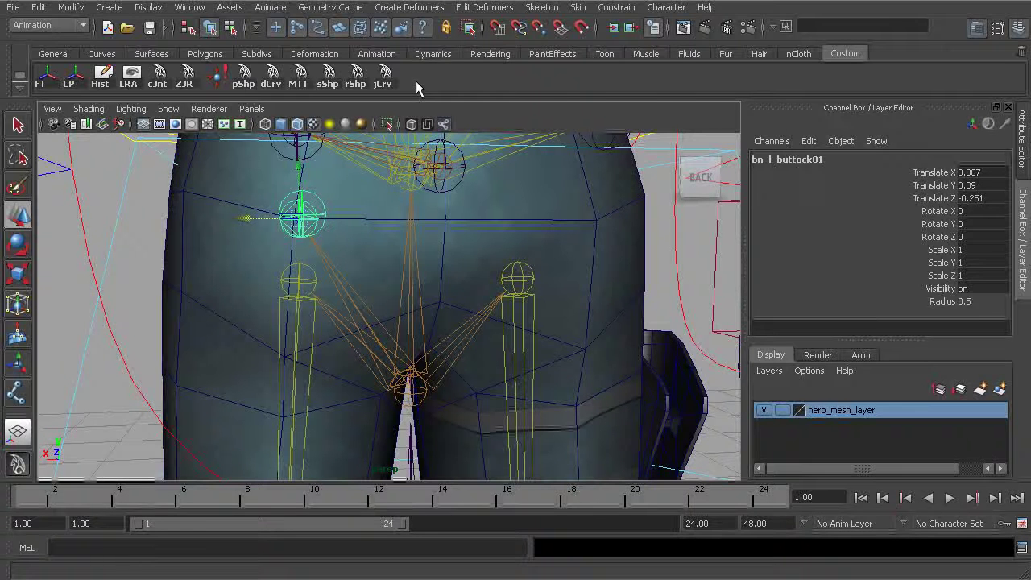
click(545, 8)
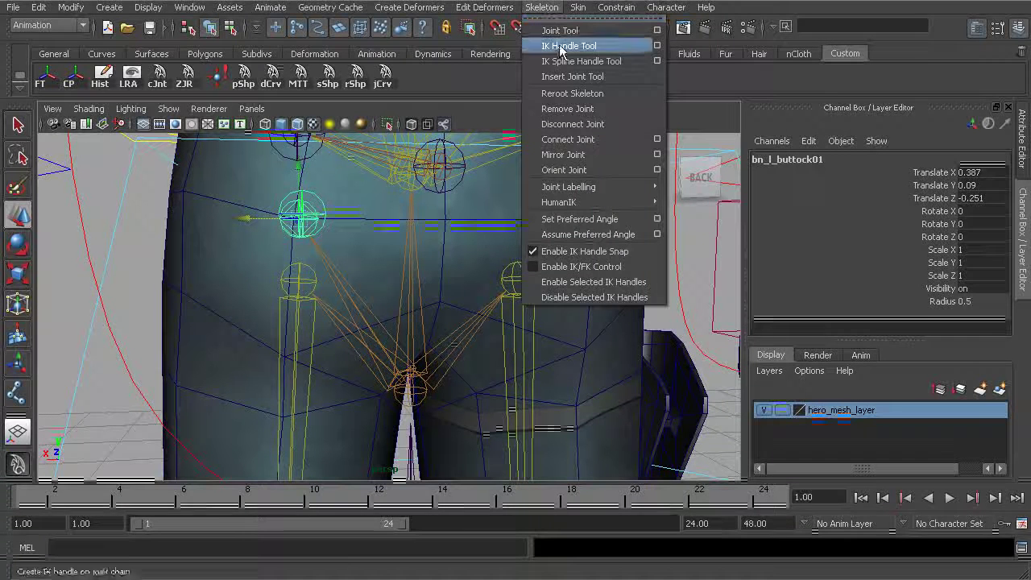
ctrl+shift+click(582, 153)
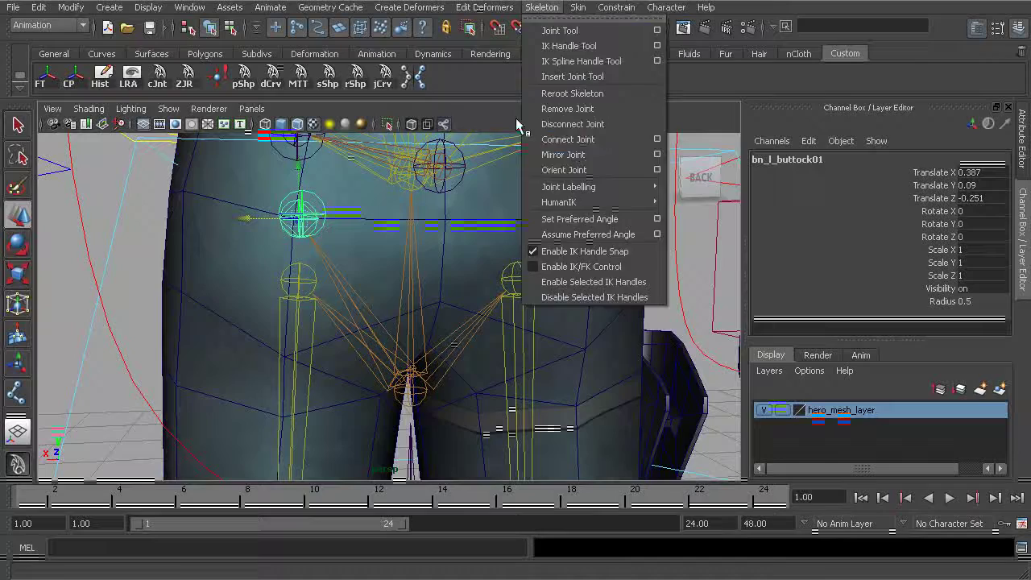
click(515, 118)
click(534, 219)
Open Set Driven Key with the left buttock joint bn_l_buttock01 loaded as the driven object.
mouse_move(431, 253)
alt+mouse_down()
mouse_move(439, 242)
mouse_move(426, 233)
mouse_move(315, 253)
mouse_move(522, 245)
mouse_move(507, 184)
mouse_move(534, 191)
mouse_move(460, 228)
mouse_move(333, 214)
mouse_move(426, 212)
mouse_move(357, 177)
mouse_move(386, 285)
mouse_move(386, 266)
mouse_move(462, 276)
mouse_move(435, 286)
mouse_move(403, 278)
mouse_move(451, 265)
mouse_move(443, 246)
alt+mouse_up()
click(443, 295)
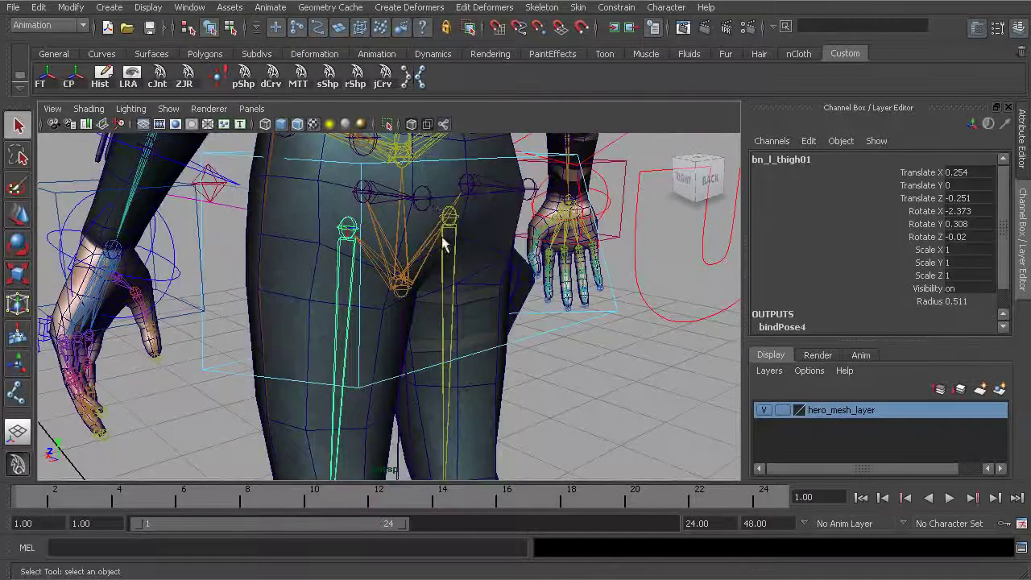
click(385, 188)
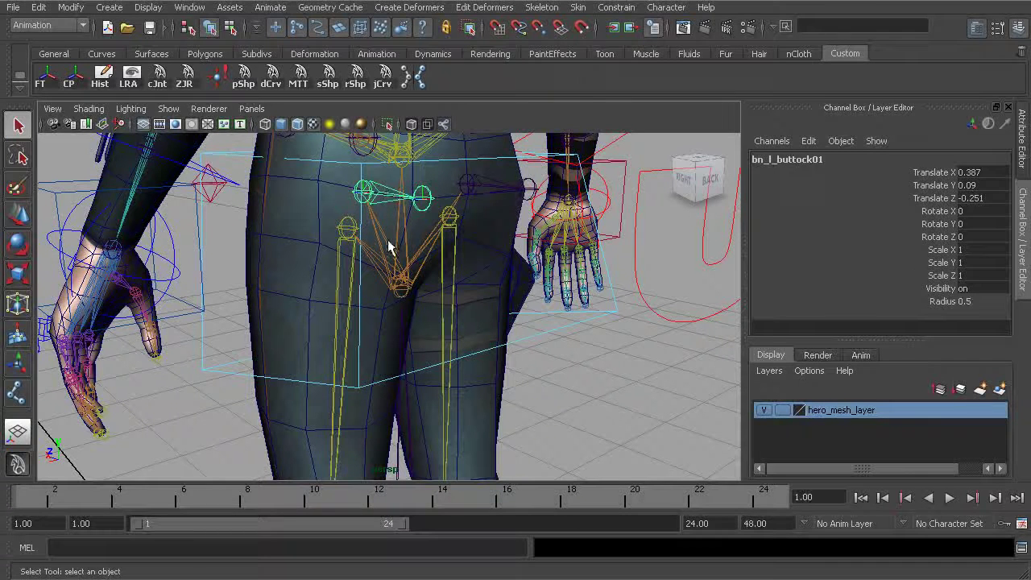
click(230, 7)
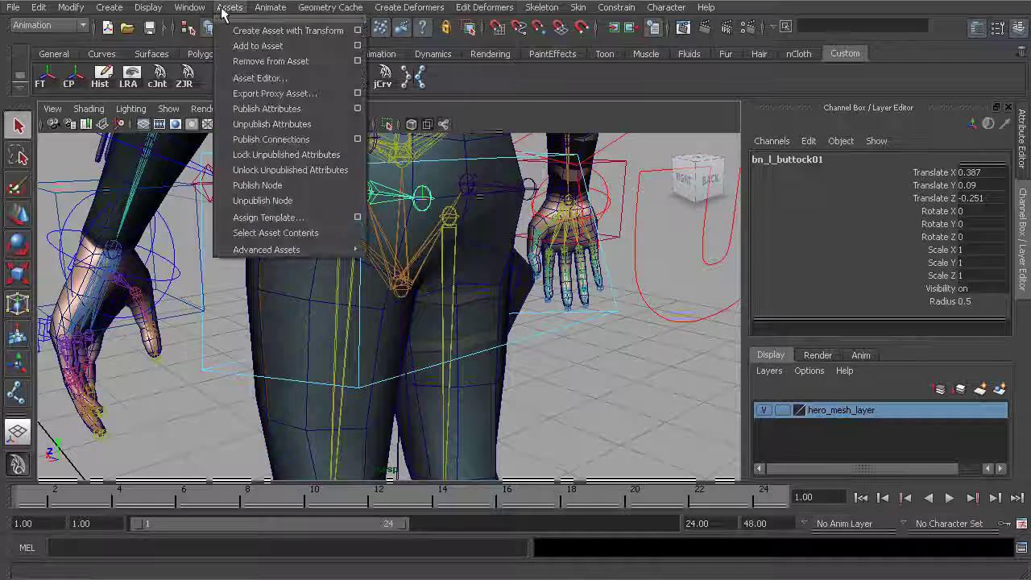
mouse_move(270, 7)
mouse_move(346, 77)
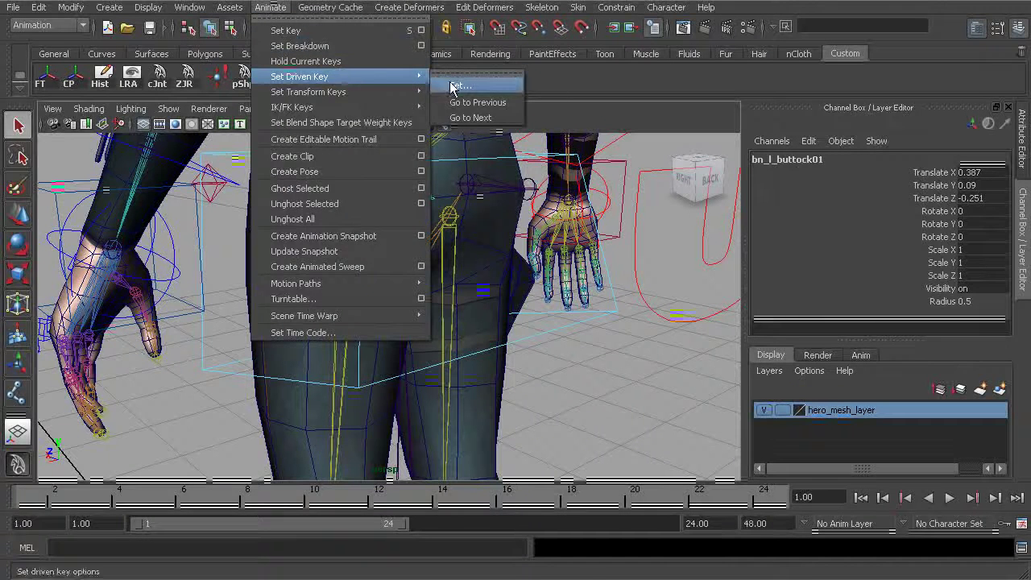
click(453, 81)
drag(148, 131, 319, 123)
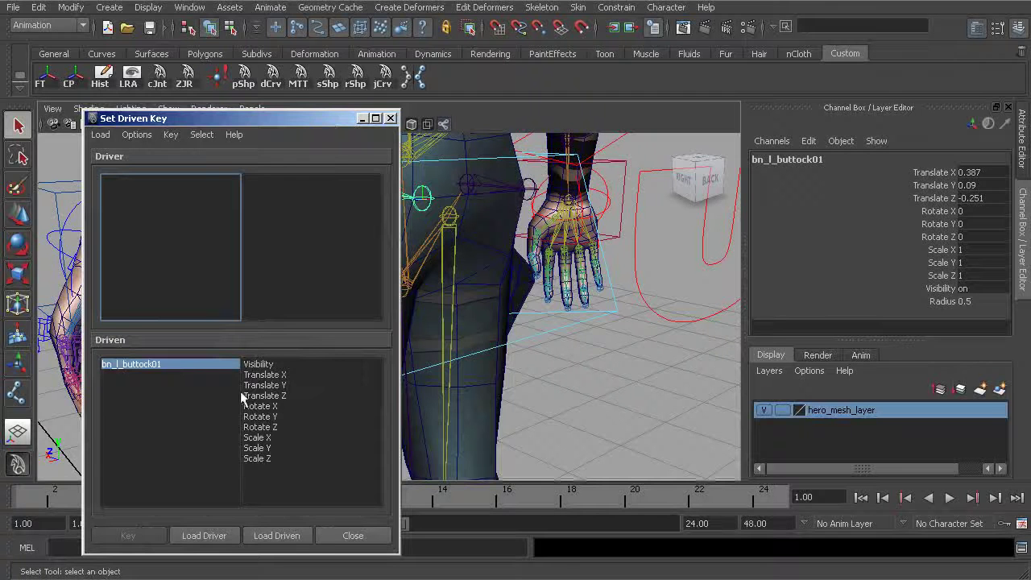
Load the left thigh joint bn_l_thigh01 as the driver and choose its Rotate Z as the driving attribute.
scroll(448, 297, up, 4)
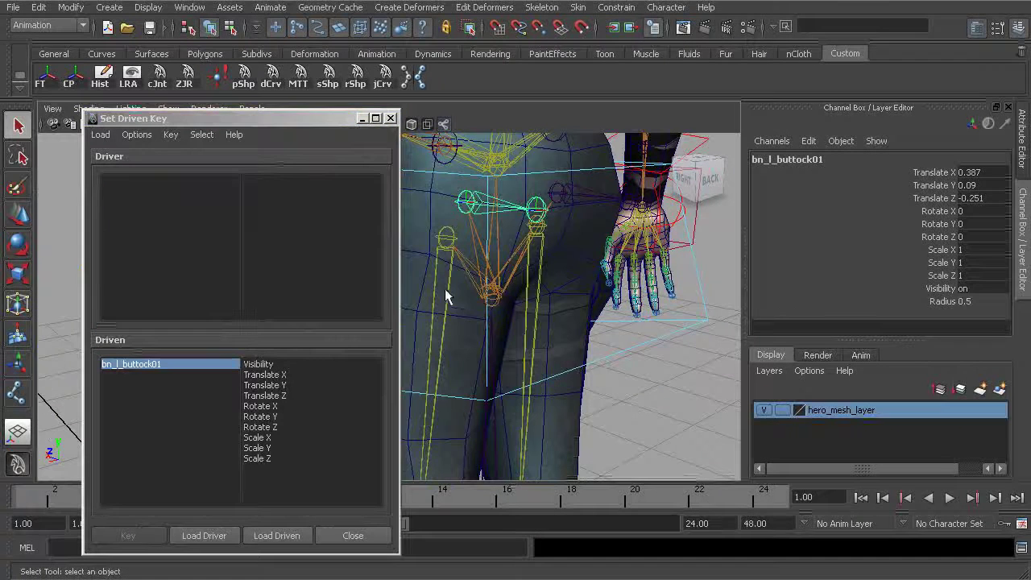
click(448, 305)
click(203, 535)
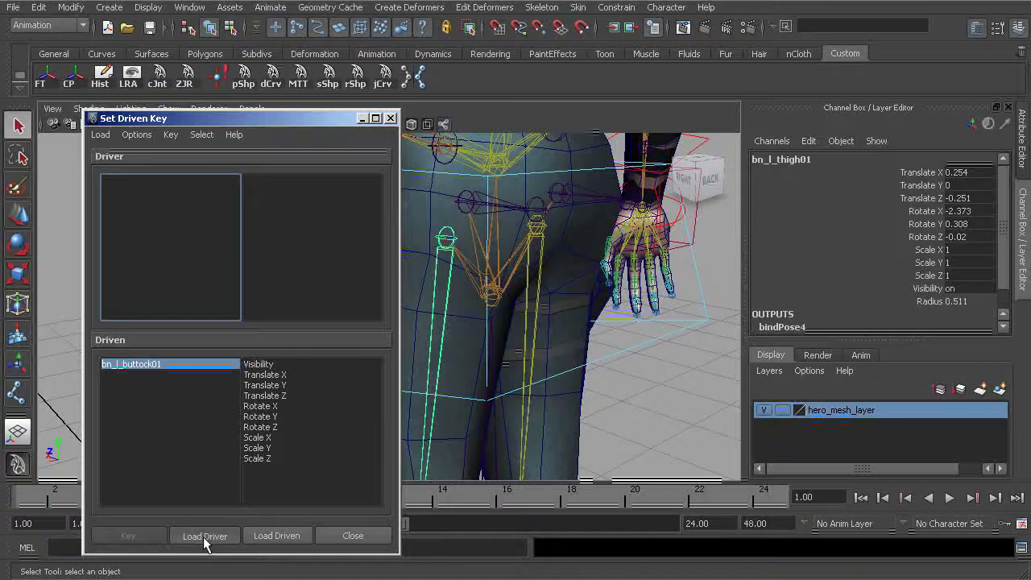
drag(272, 127, 321, 69)
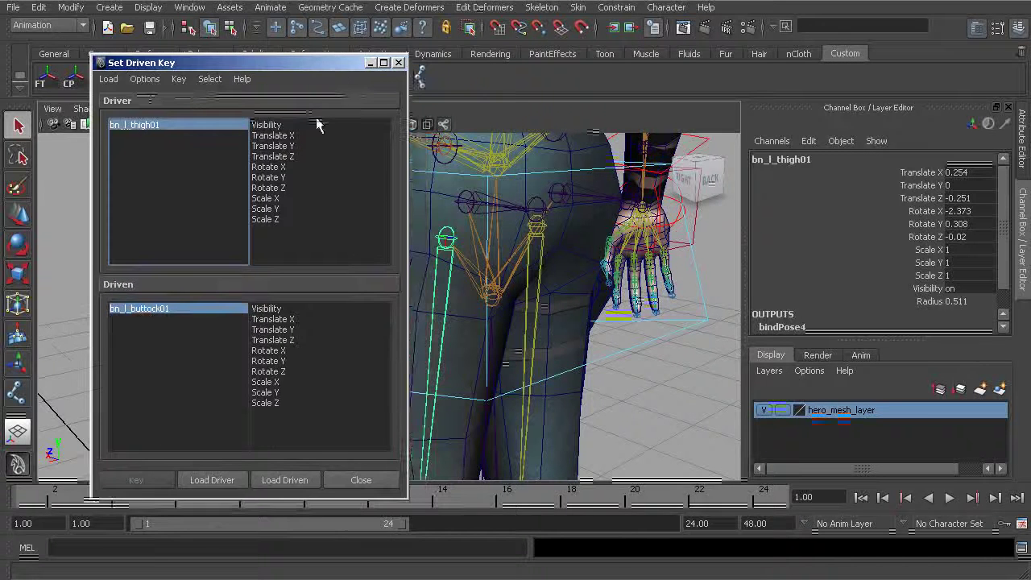
click(275, 189)
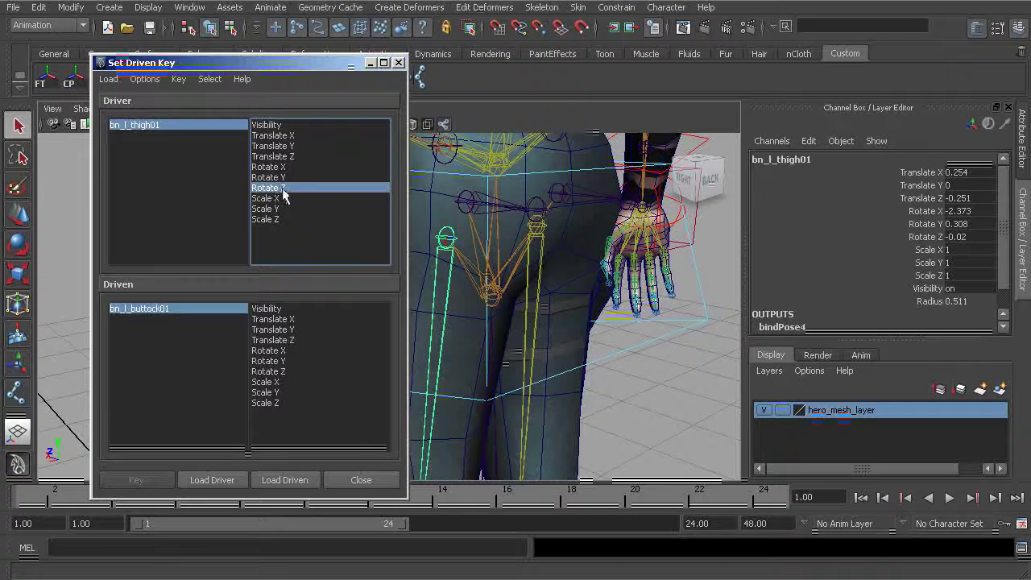
Choose the left buttock joint's Rotate Z and Scale X as driven attributes and key them at the rest pose.
click(269, 372)
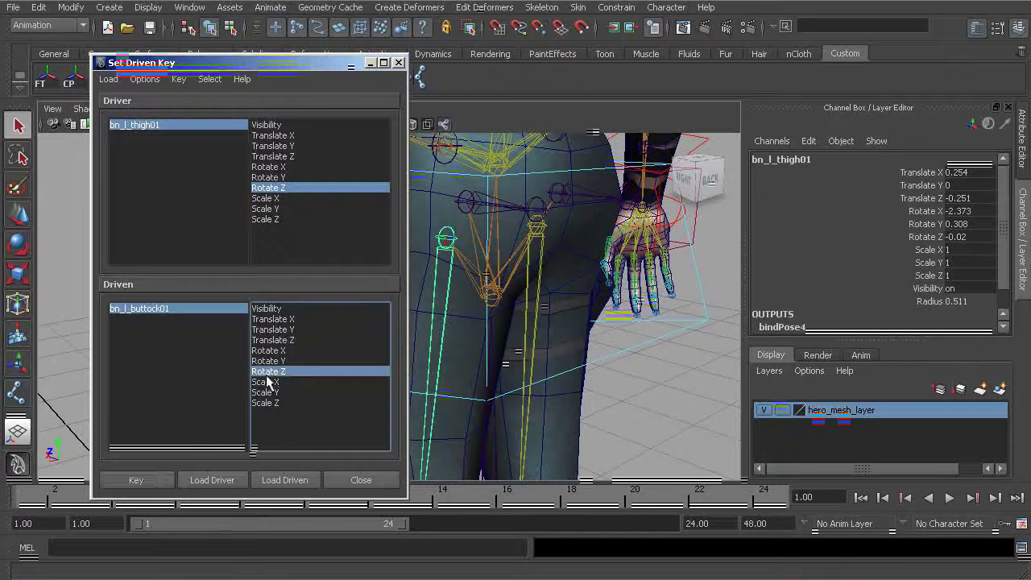
alt+drag(482, 270, 519, 260)
alt+drag(513, 332, 522, 270)
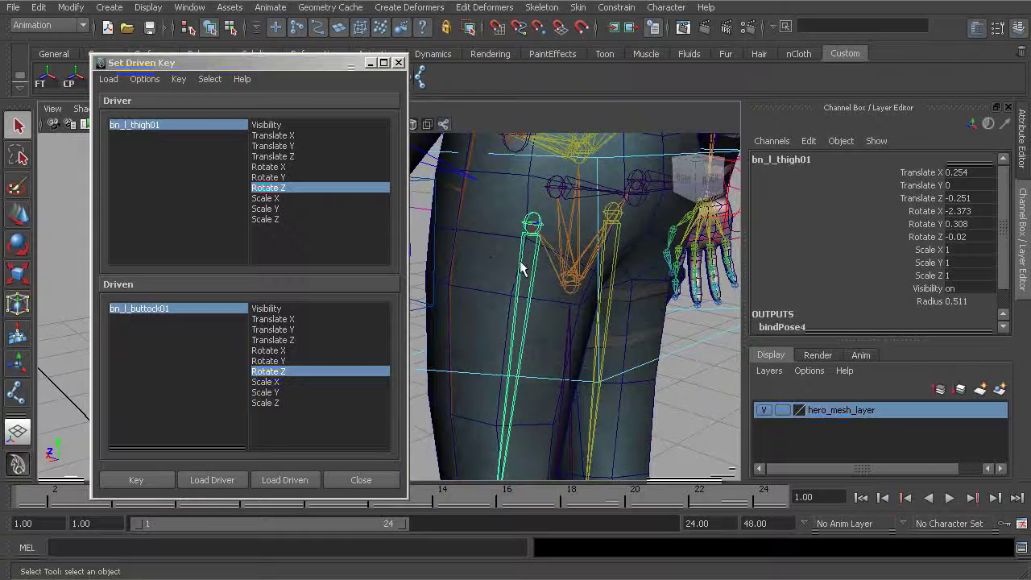
click(273, 384)
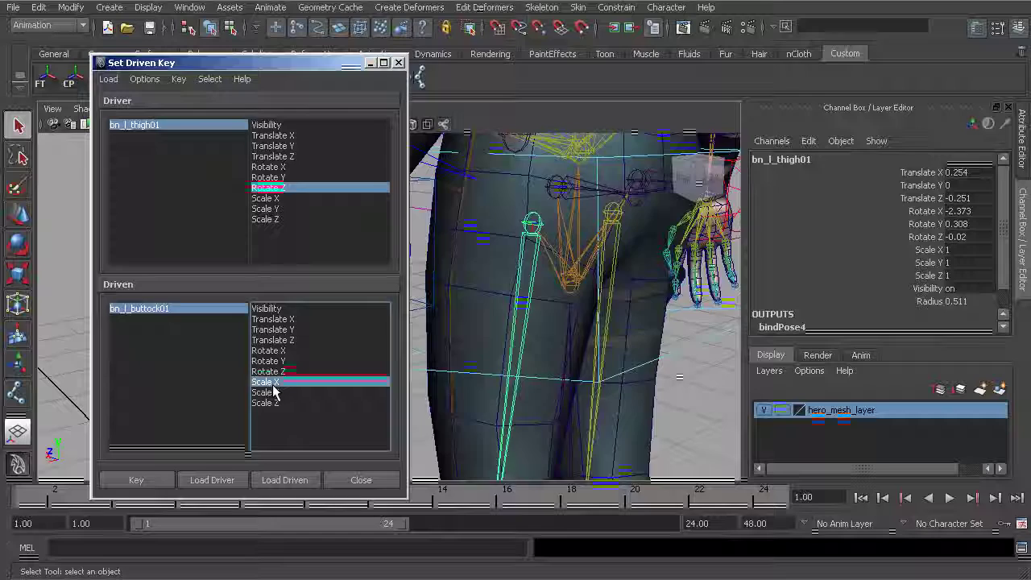
alt+drag(585, 304, 548, 276)
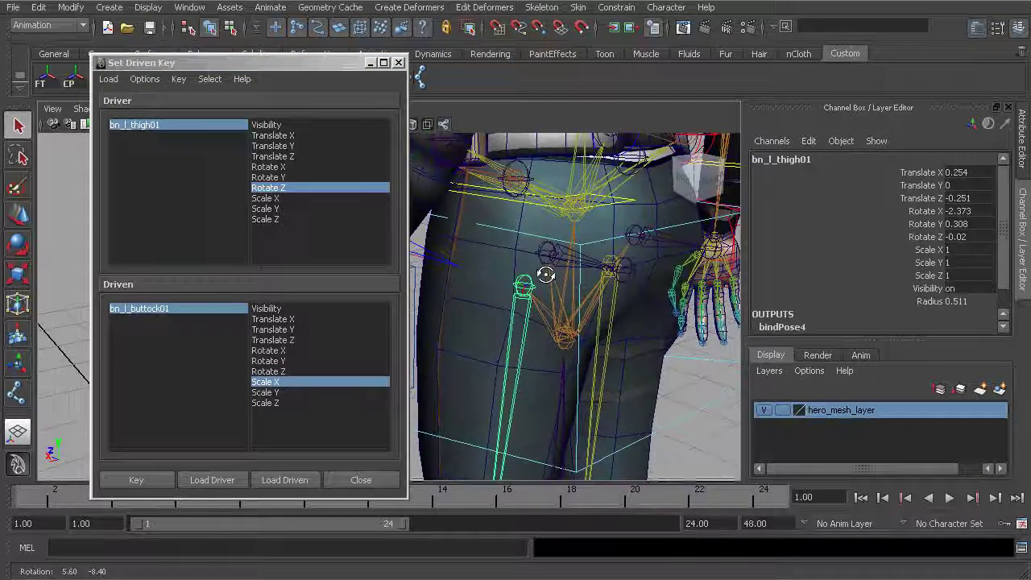
click(278, 372)
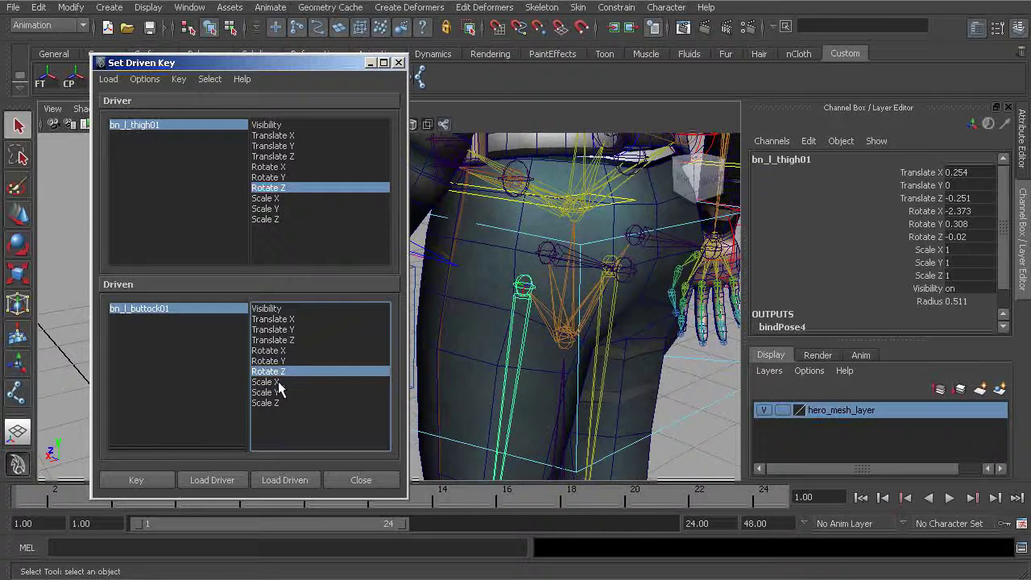
ctrl+click(277, 382)
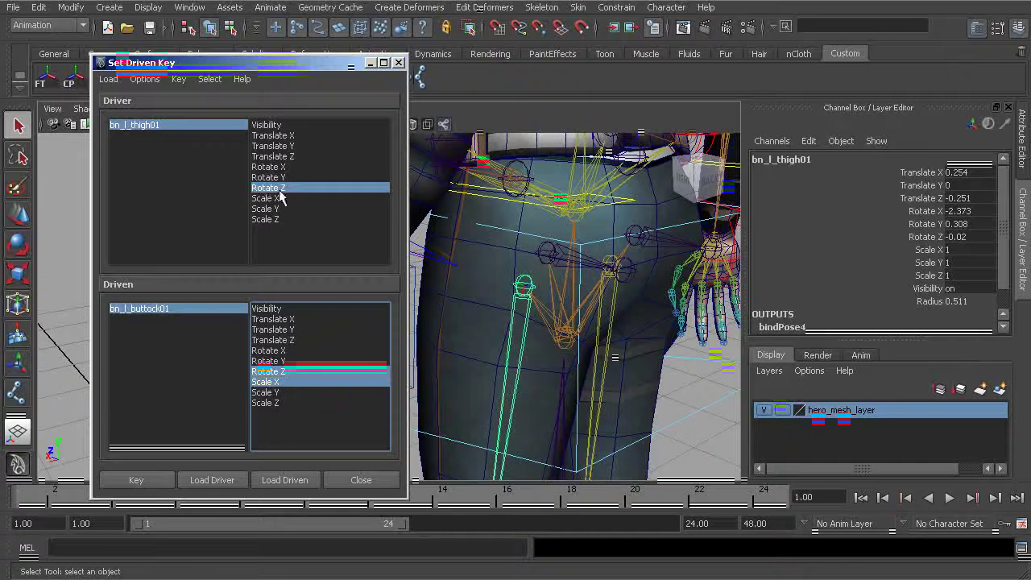
click(135, 479)
Move the left foot control cc_l_foot01 up and forward to about -0.189, 1.499, 1.347 so the thigh lifts in front.
alt+right_drag(564, 326, 479, 306)
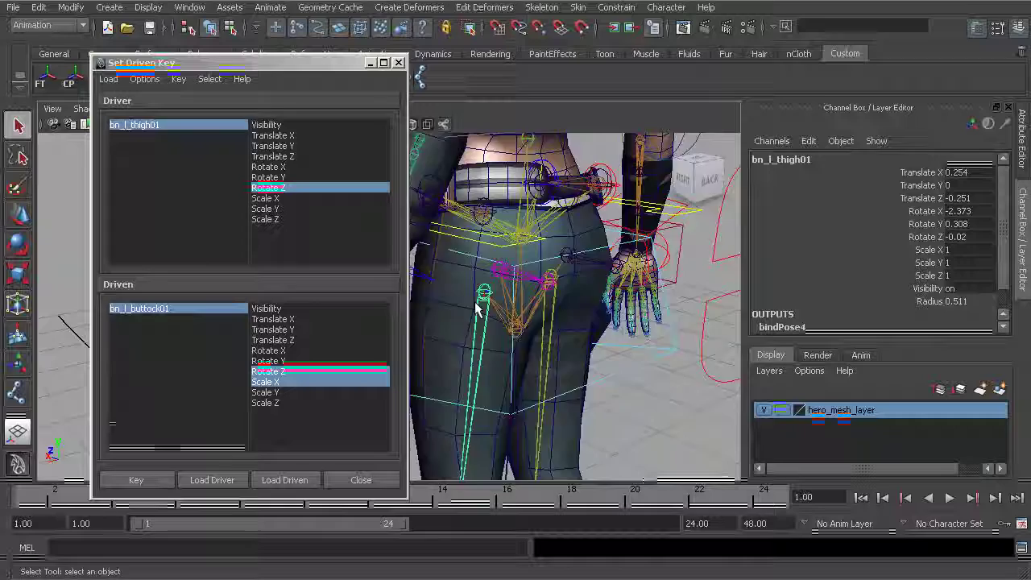
alt+drag(479, 306, 520, 323)
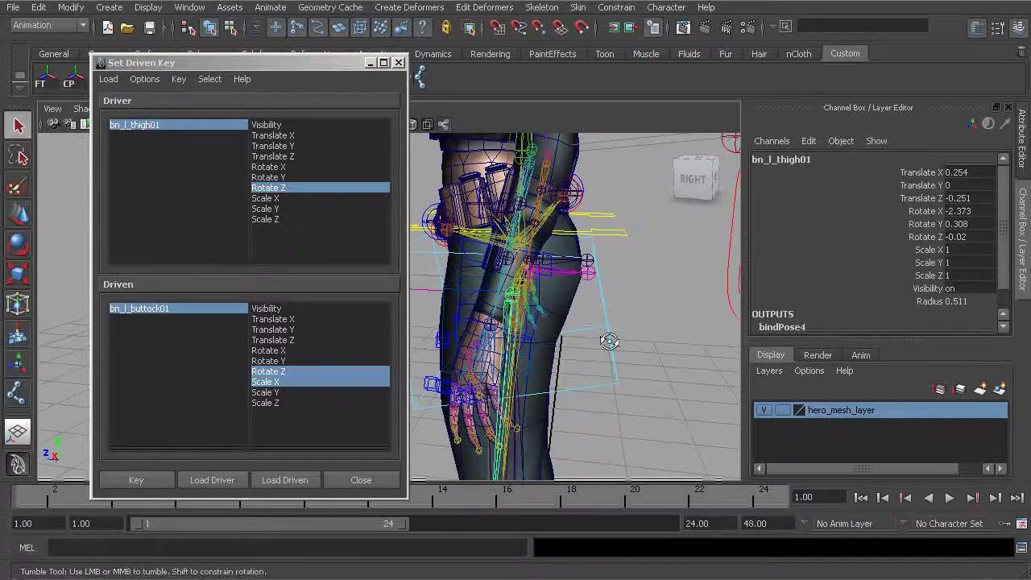
alt+drag(608, 340, 572, 334)
alt+middle_drag(572, 334, 537, 252)
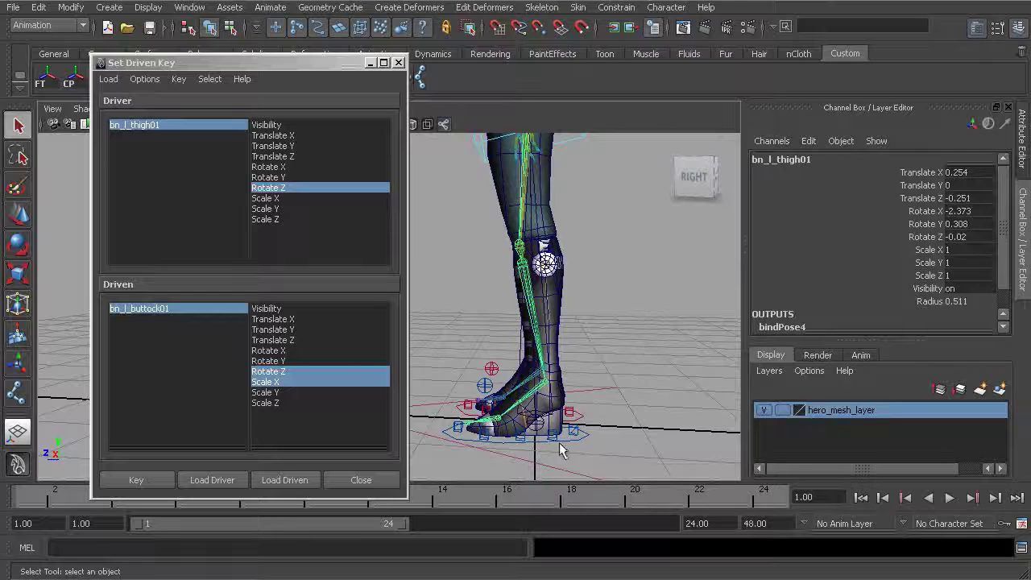
click(566, 438)
alt+middle_drag(566, 438, 623, 427)
alt+right_drag(623, 427, 571, 402)
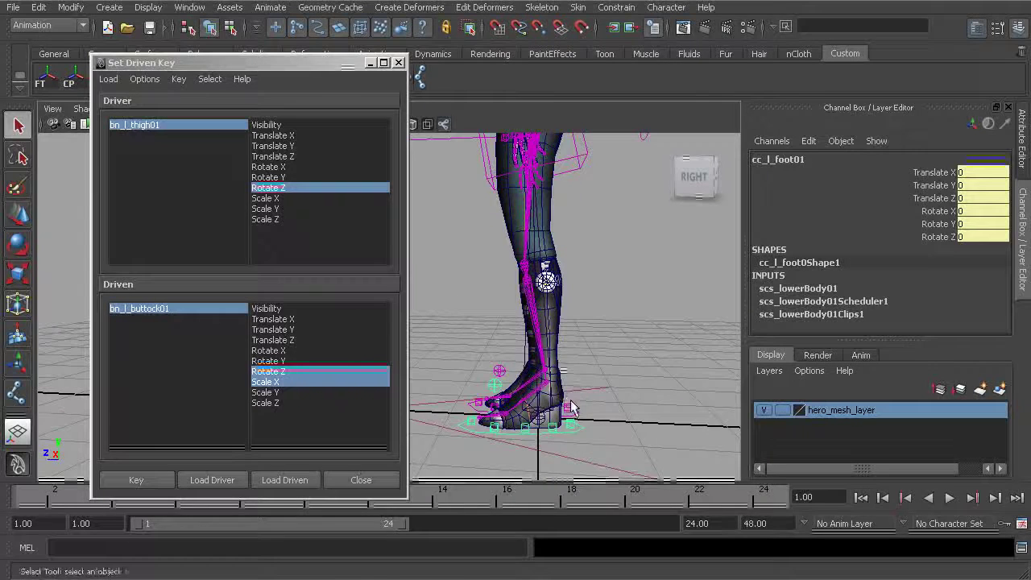
key(w)
alt+drag(569, 409, 443, 280)
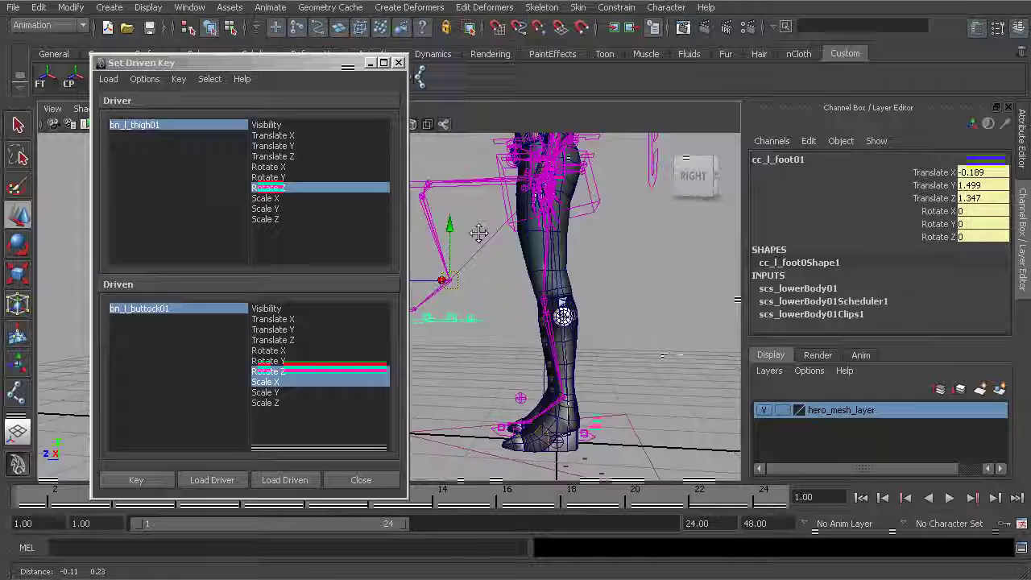
alt+drag(479, 233, 494, 297)
Check the raised thigh joint's rotation and set the left buttock joint's Rotate Z to -18.
click(566, 228)
alt+drag(556, 313, 664, 291)
alt+middle_drag(579, 288, 571, 296)
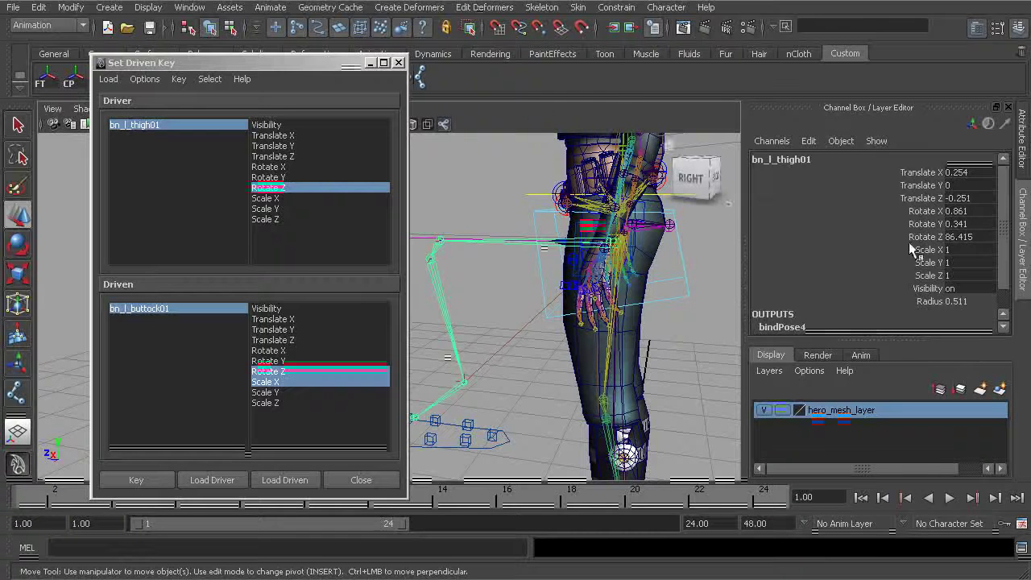
alt+drag(532, 283, 593, 274)
alt+drag(472, 306, 551, 285)
click(195, 313)
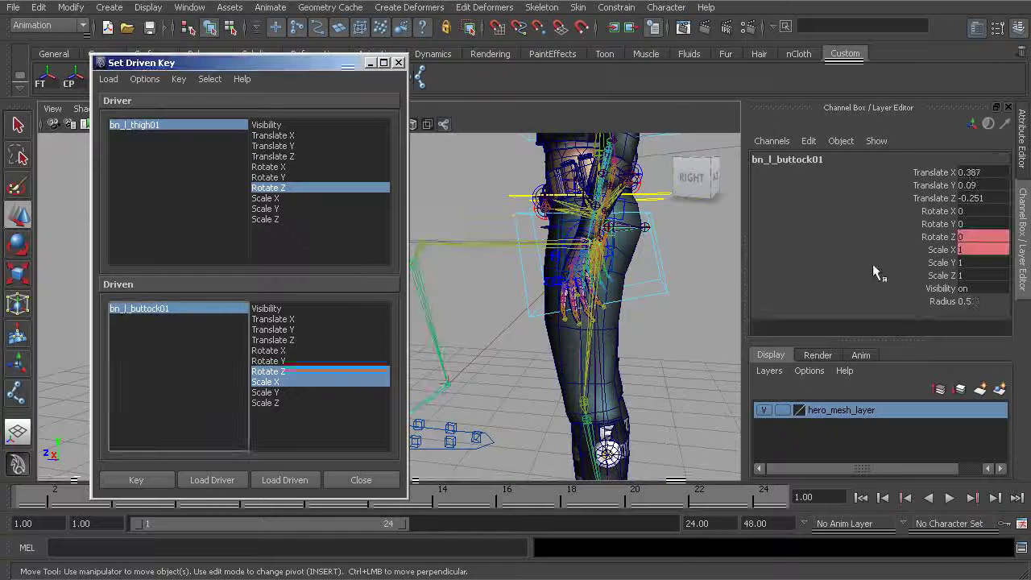
click(939, 237)
mouse_move(632, 264)
alt+mouse_down()
mouse_move(601, 260)
mouse_move(627, 269)
alt+mouse_up()
middle_drag(626, 269, 610, 267)
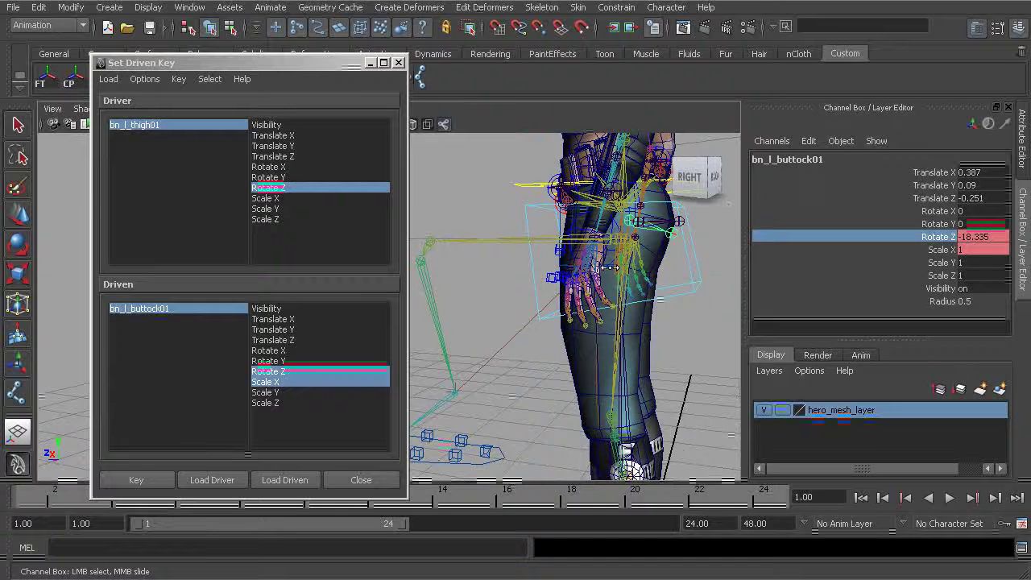
double_click(986, 232)
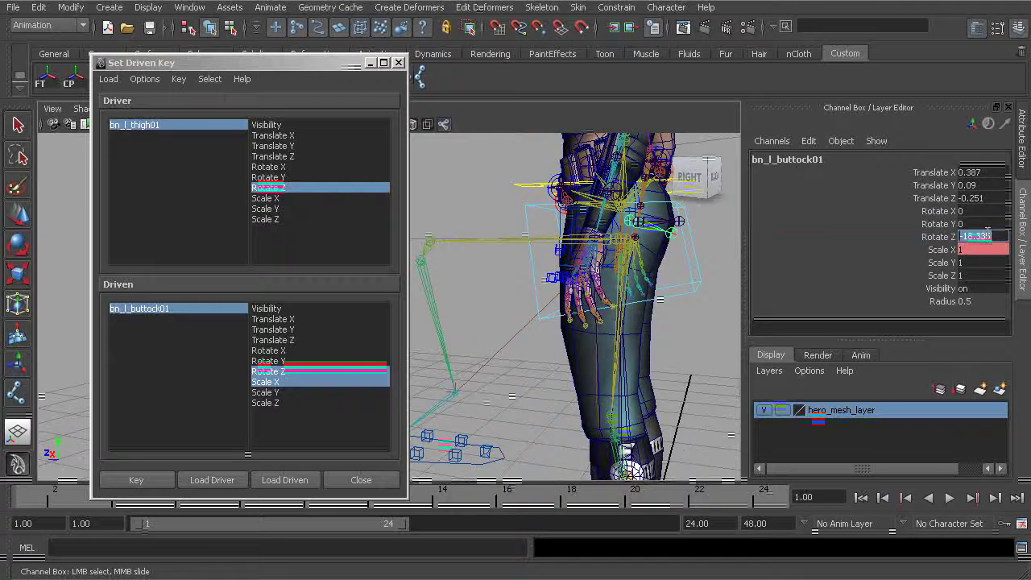
text(-)
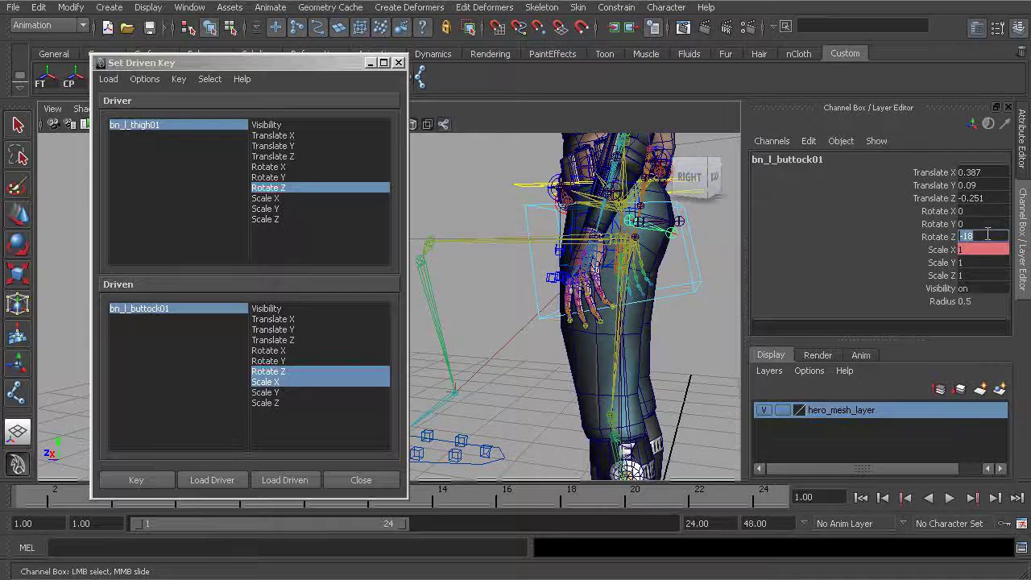
Set the left buttock joint's Scale X to 1.3 and set a driven key for the raised-leg pose.
click(947, 252)
double_click(971, 250)
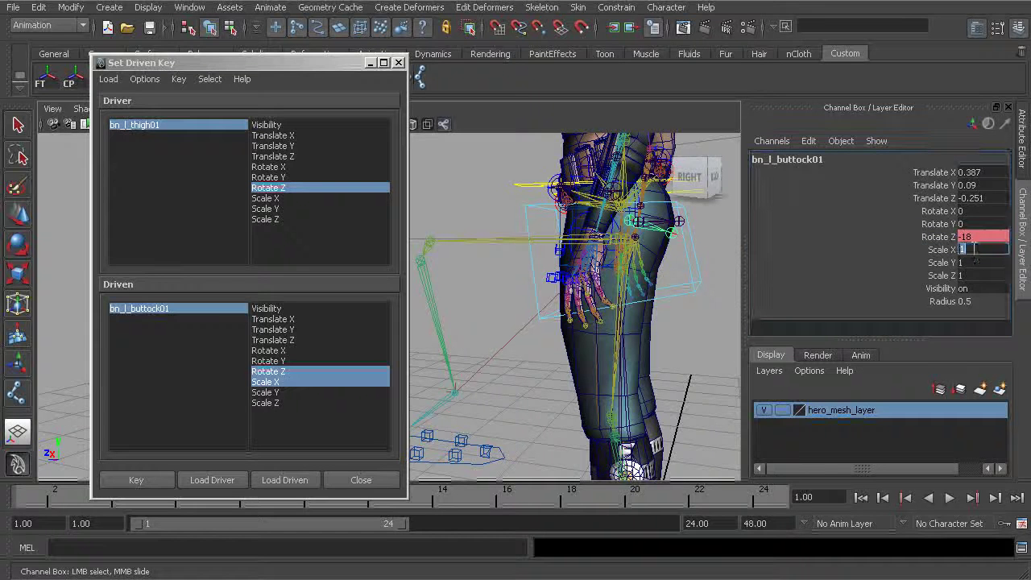
click(944, 251)
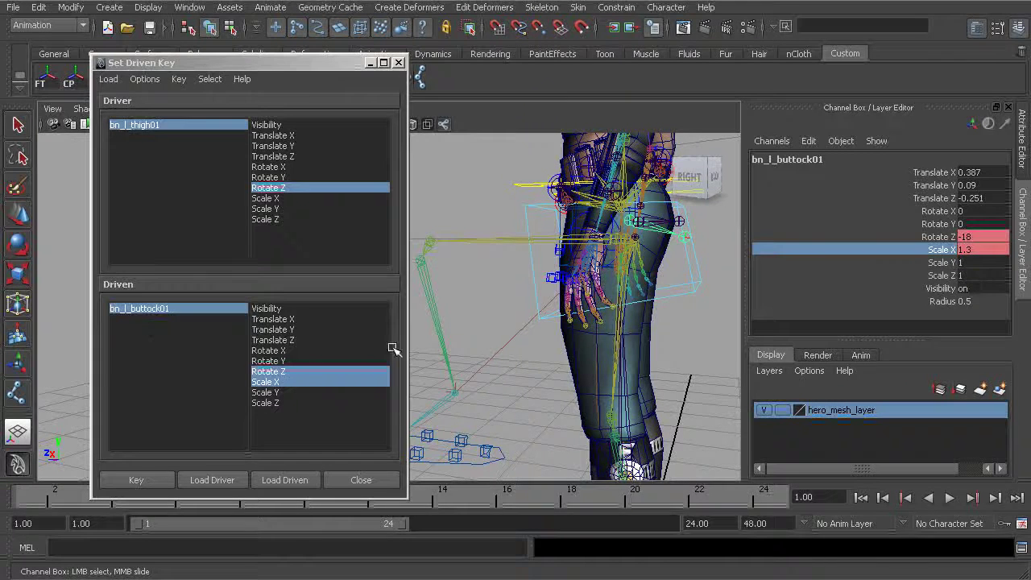
alt+drag(715, 286, 636, 278)
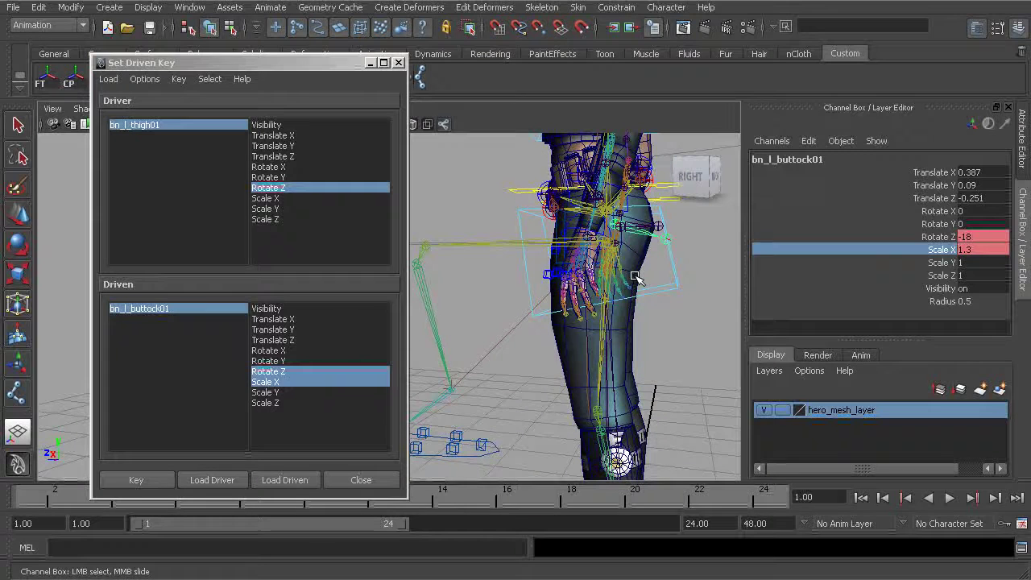
click(136, 481)
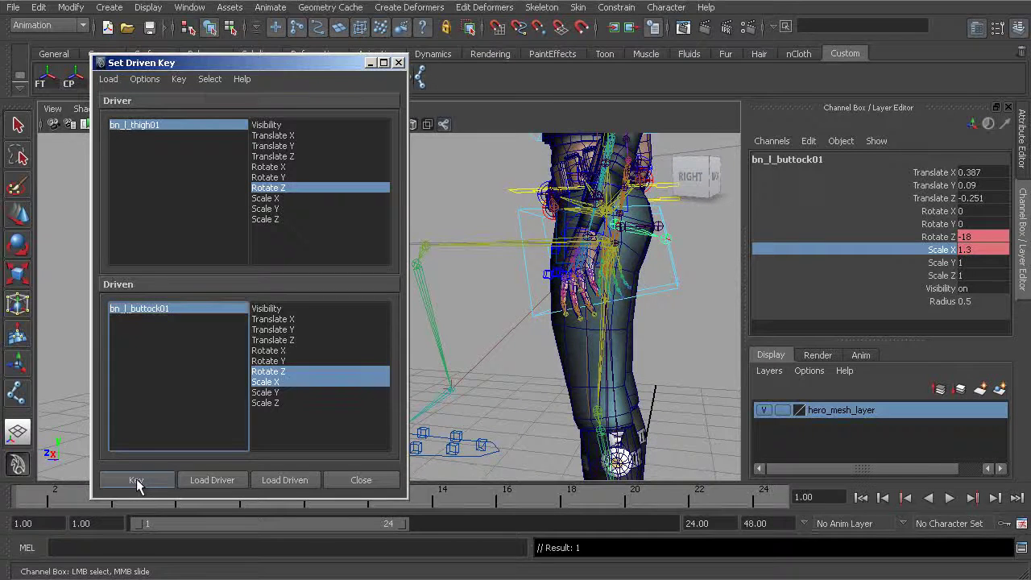
Move the left foot control behind the body to swing the leg back, and select the thigh joint to check its rotation.
alt+right_drag(552, 373, 452, 376)
alt+middle_drag(452, 375, 530, 326)
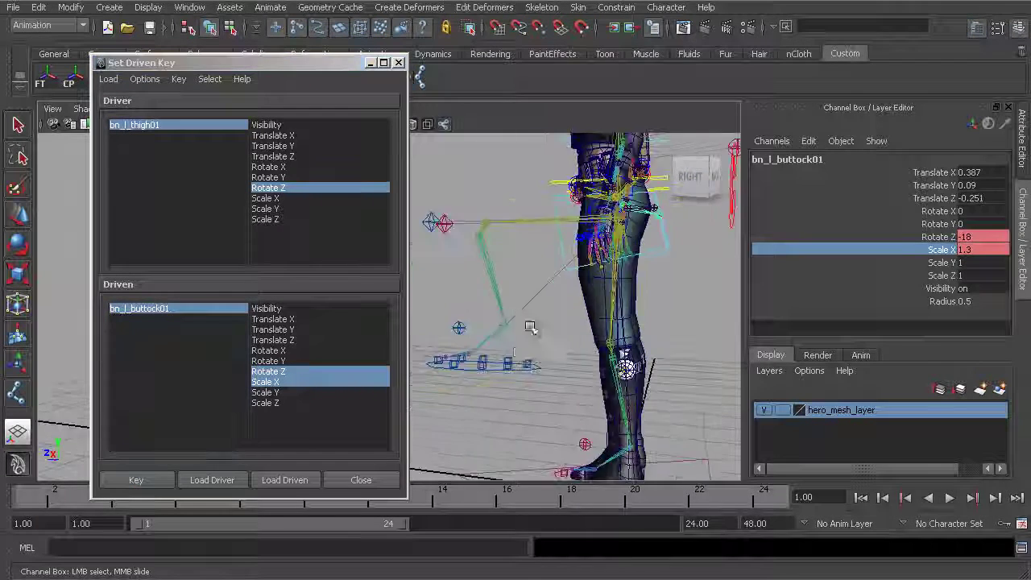
click(493, 373)
alt+right_drag(493, 374, 489, 378)
click(483, 364)
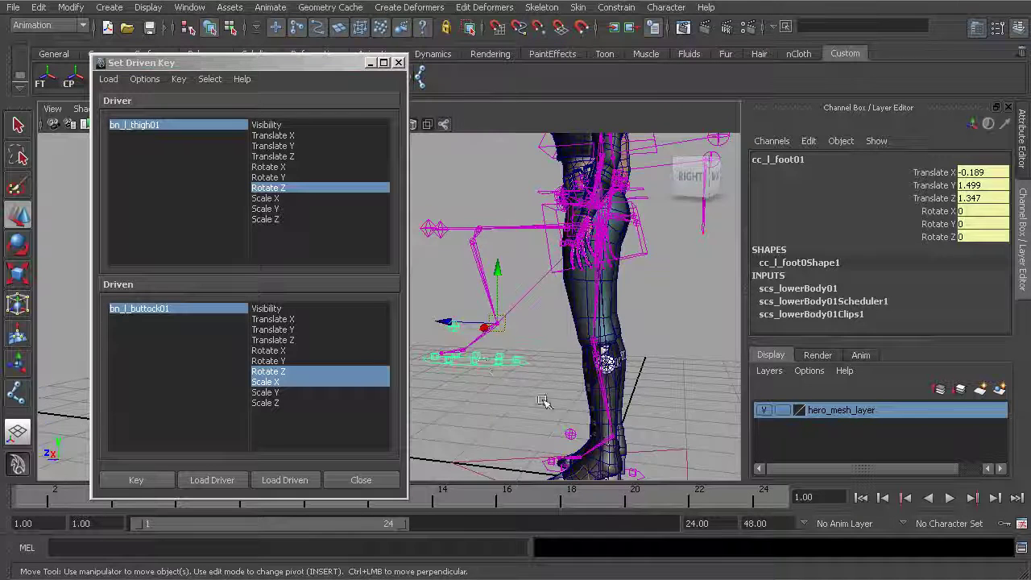
alt+drag(483, 364, 555, 320)
click(154, 131)
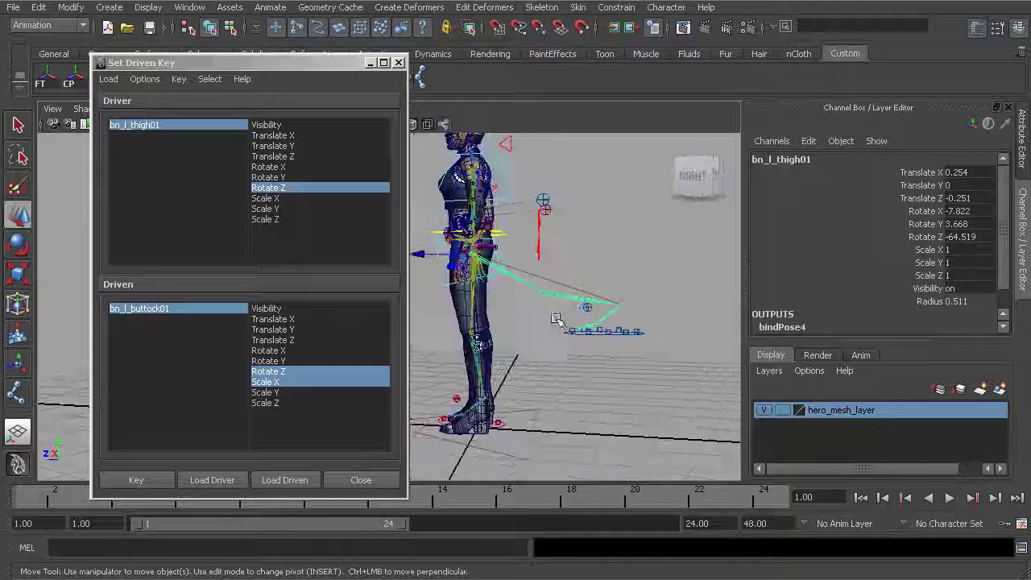
Set the left buttock joint's Rotate Z to 15 for the backward leg pose.
alt+right_drag(555, 320, 630, 350)
alt+middle_drag(630, 350, 597, 377)
mouse_move(564, 360)
alt+mouse_down()
mouse_move(609, 357)
mouse_move(564, 357)
alt+mouse_up()
click(186, 313)
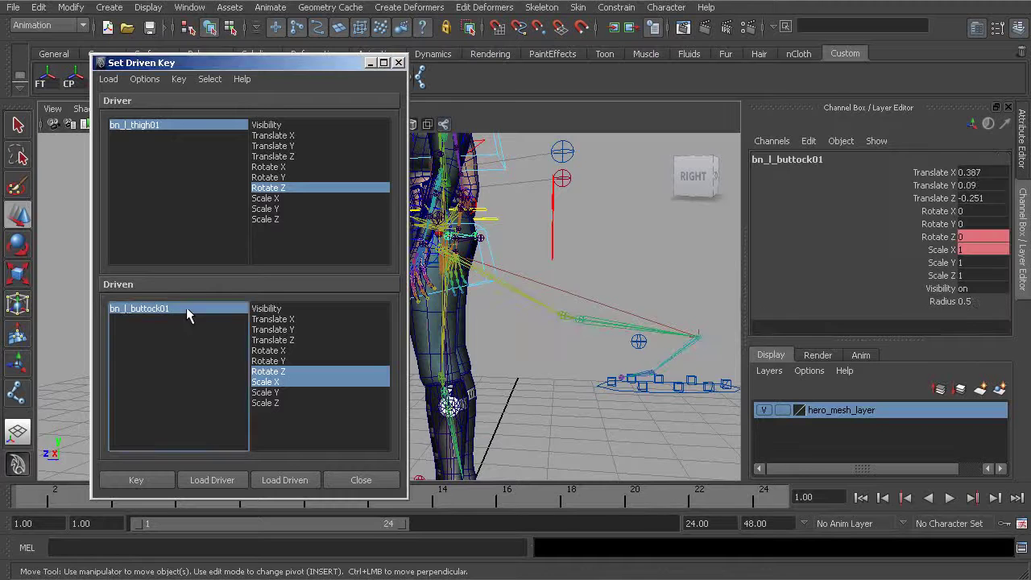
click(939, 236)
alt+drag(549, 270, 586, 291)
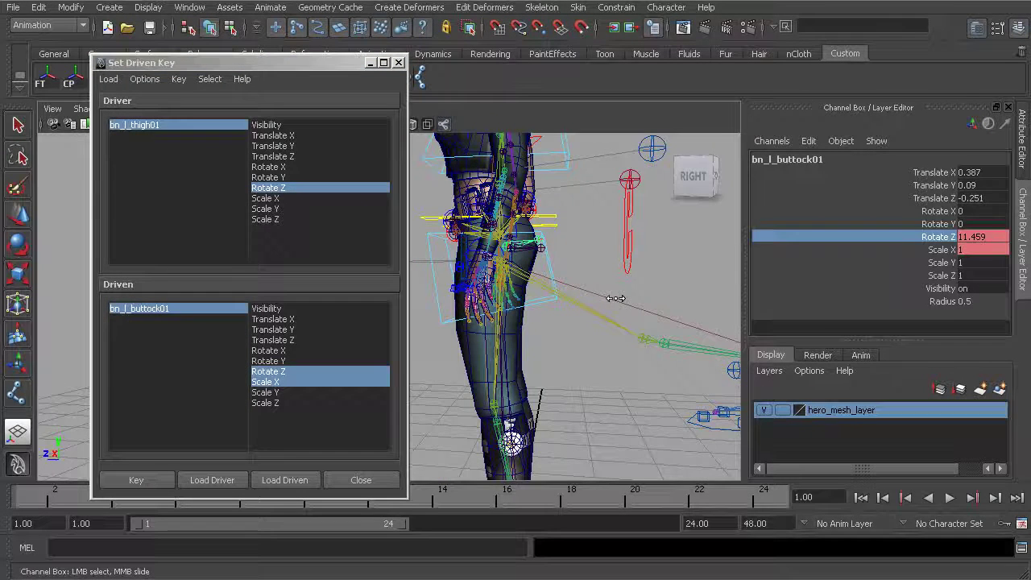
middle_drag(616, 298, 619, 297)
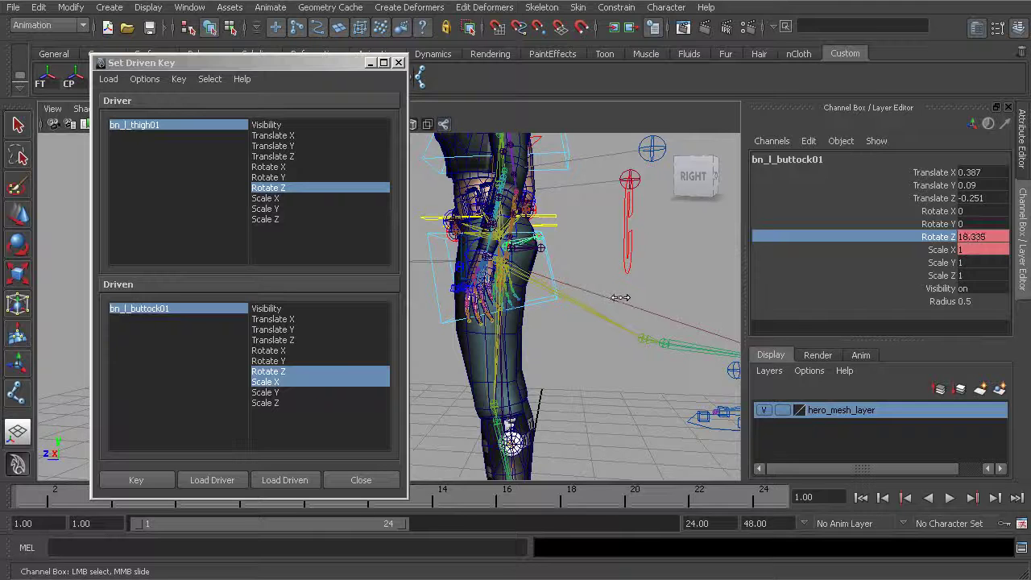
click(983, 238)
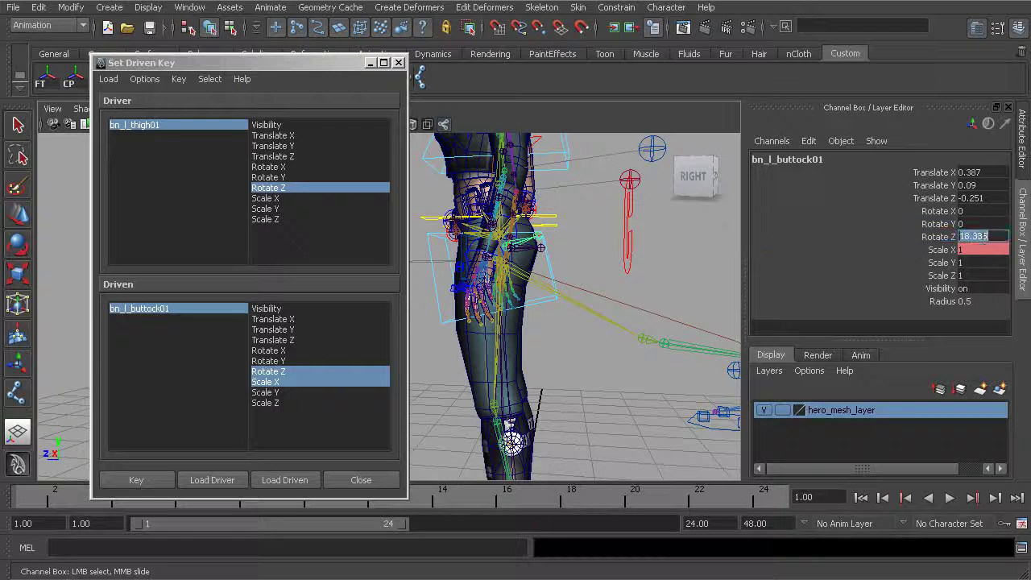
Set the left buttock joint's Scale X to 1.3 and set a driven key for the backward leg pose.
click(976, 250)
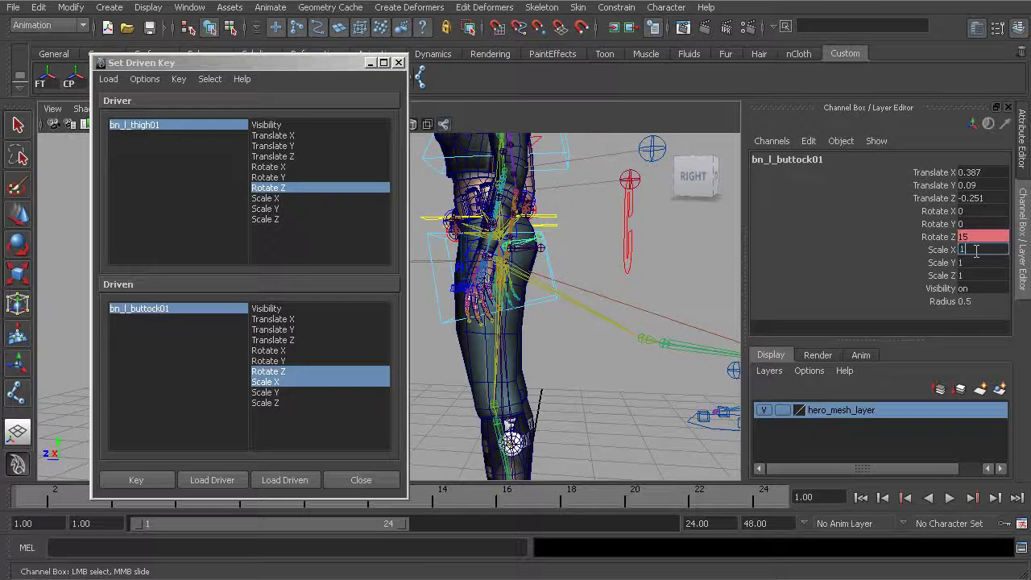
key(Return)
mouse_move(642, 272)
alt+mouse_down()
mouse_move(601, 276)
mouse_move(648, 264)
alt+mouse_up()
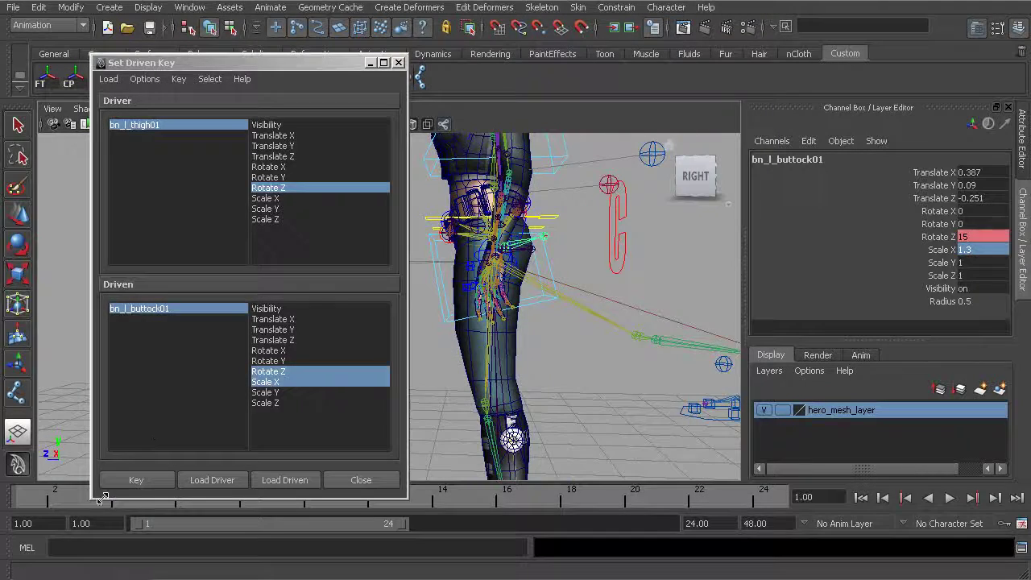
click(136, 480)
Bring the left foot control back under the body and set its Translate X, Y and Z to 0.
alt+drag(719, 316, 636, 312)
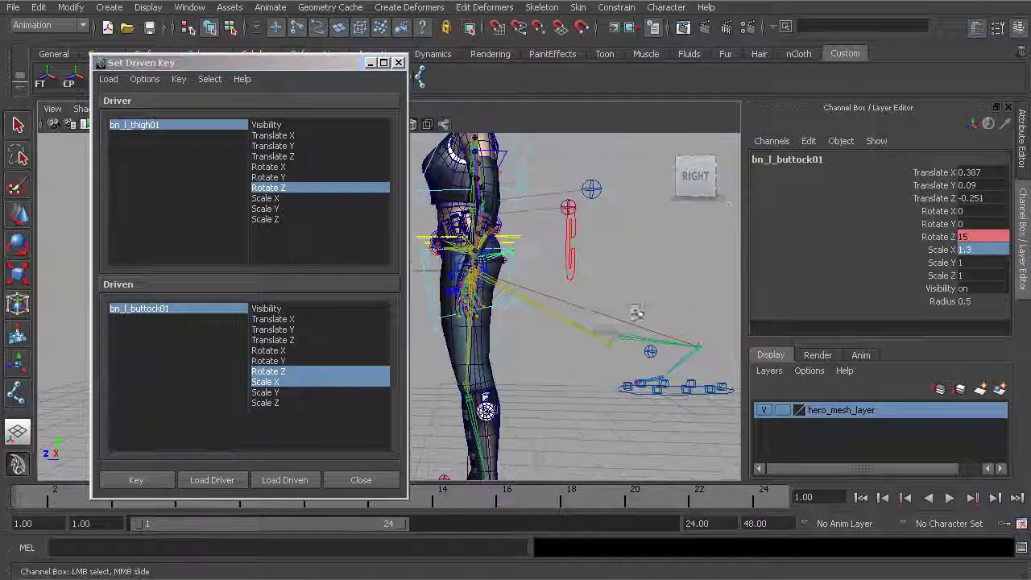
click(644, 393)
key(w)
alt+right_drag(645, 395, 569, 394)
alt+middle_drag(569, 394, 609, 370)
drag(660, 315, 553, 416)
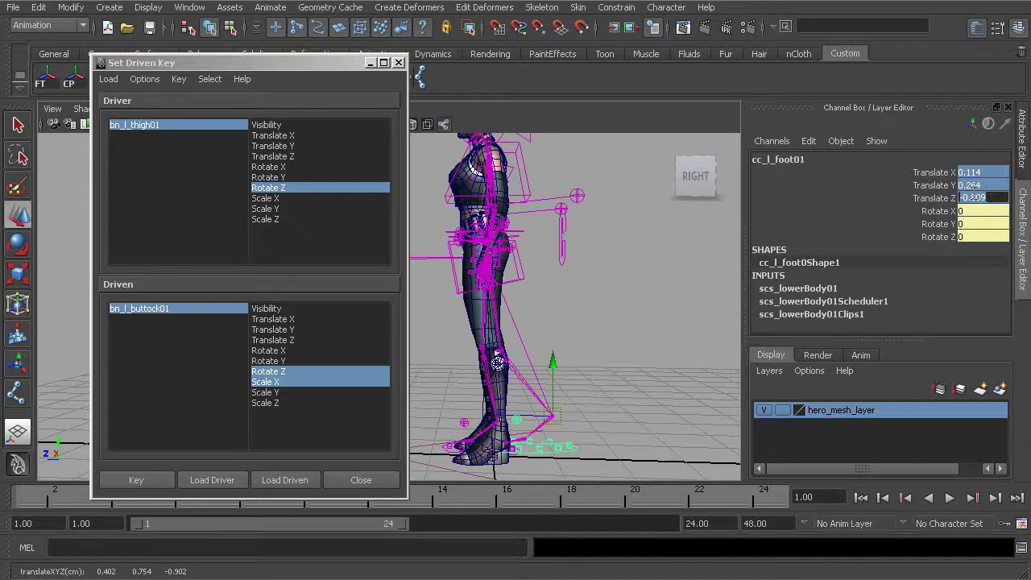
text(0)
key(Return)
Load the right thigh joint bn_r_thigh01 as the driver in Set Driven Key.
alt+drag(637, 354, 527, 287)
click(525, 284)
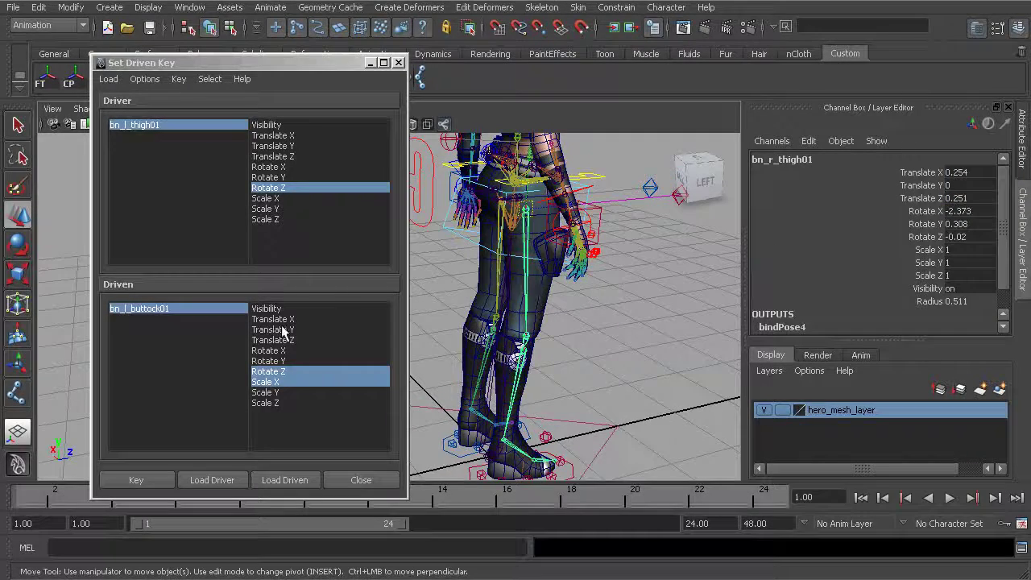
click(222, 479)
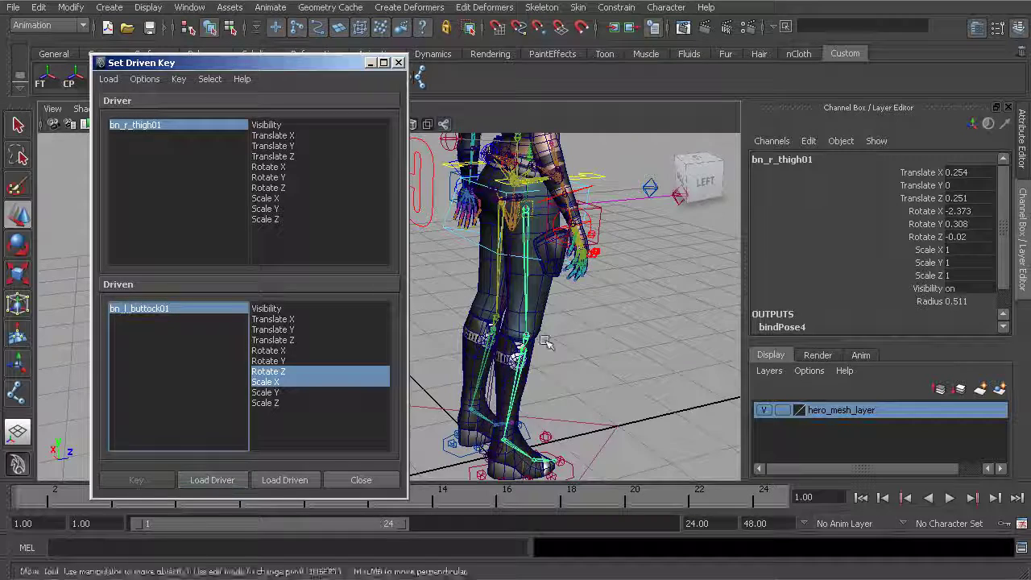
Select the right buttock joint bn_r_buttock01 and load it as the driven object.
alt+drag(548, 343, 559, 266)
alt+middle_drag(559, 267, 509, 379)
alt+right_drag(508, 378, 577, 394)
alt+drag(578, 394, 518, 357)
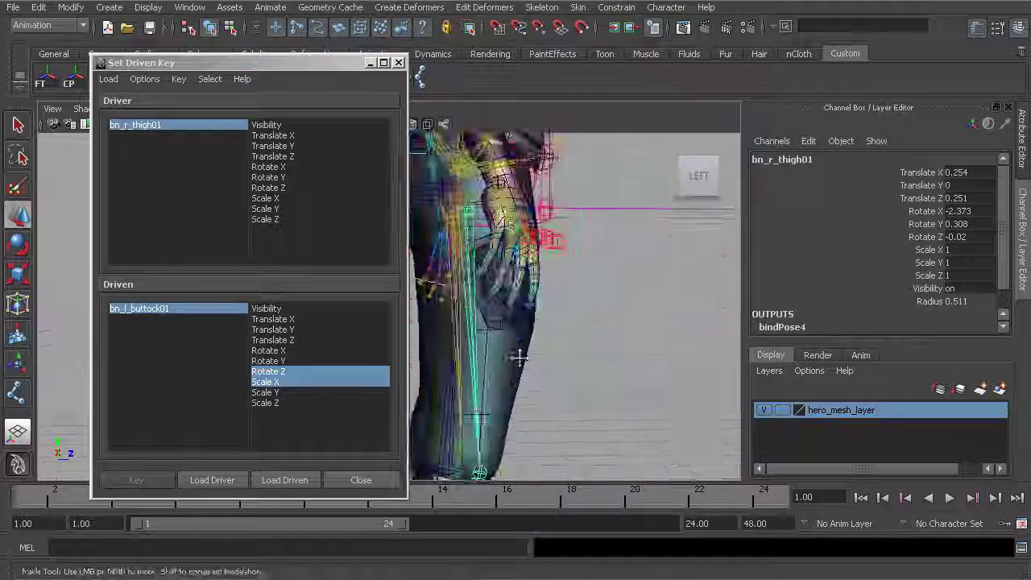
alt+middle_drag(518, 357, 470, 333)
alt+right_drag(469, 333, 493, 288)
click(502, 253)
alt+drag(502, 256, 592, 277)
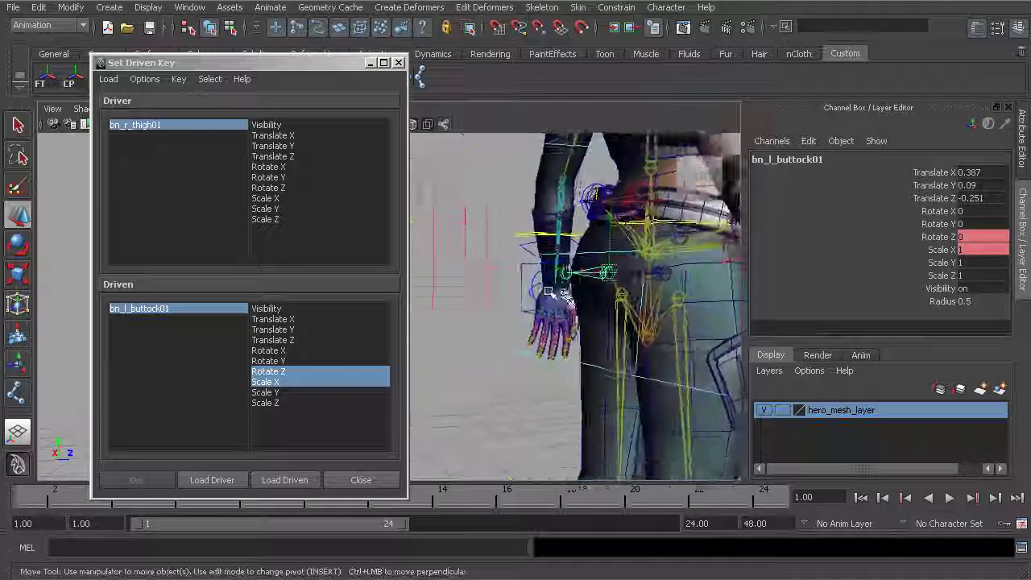
alt+middle_drag(593, 278, 551, 297)
key(q)
click(618, 296)
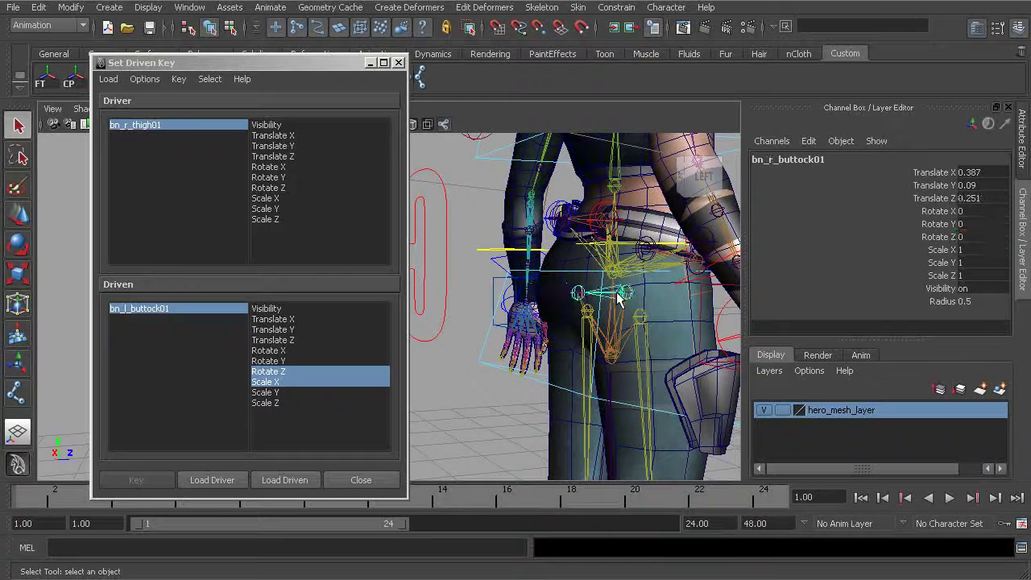
click(290, 476)
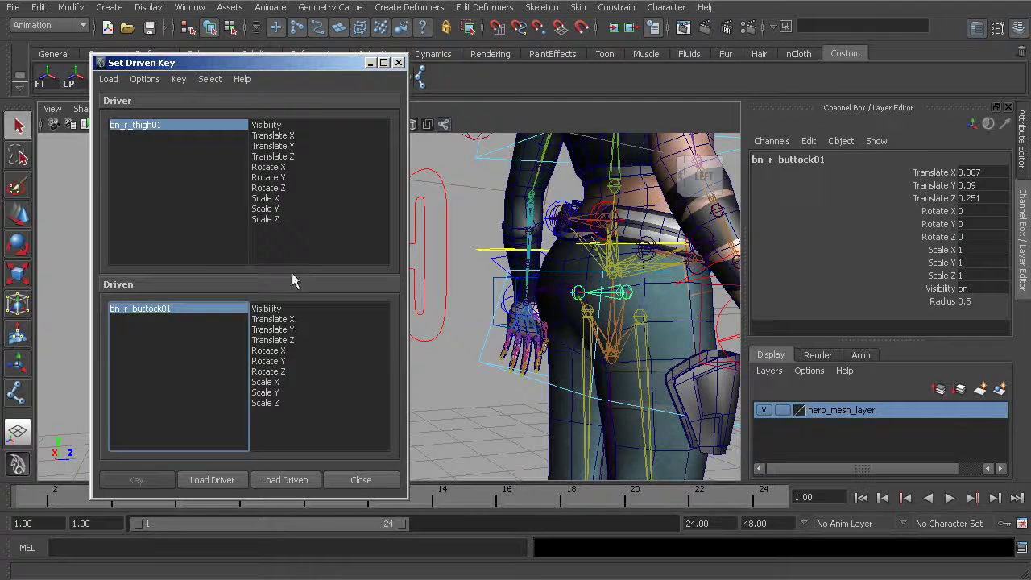
Key the right buttock joint's Rotate Z and Scale X against the right thigh's Rotate Z in the rest pose.
click(277, 188)
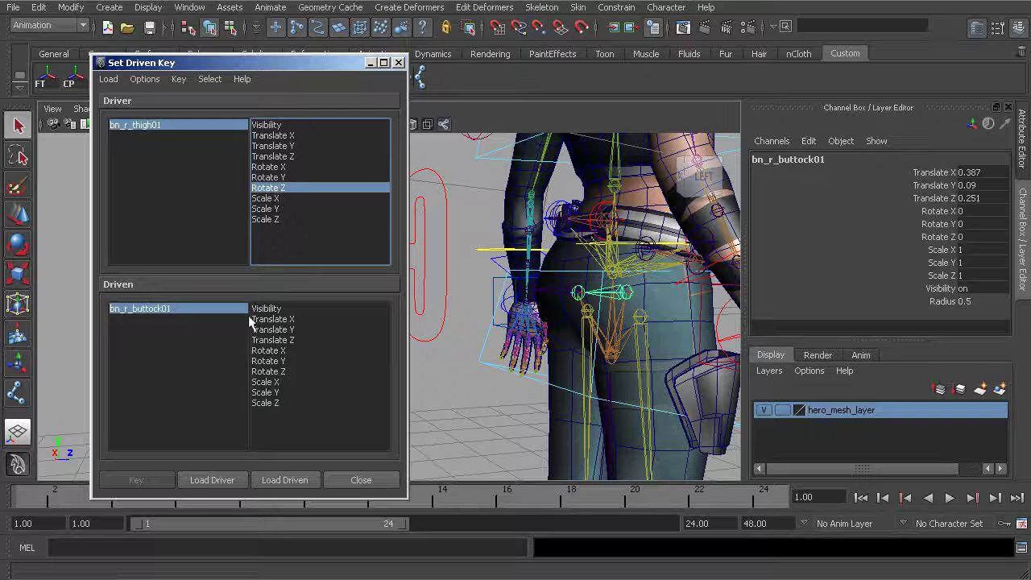
click(282, 372)
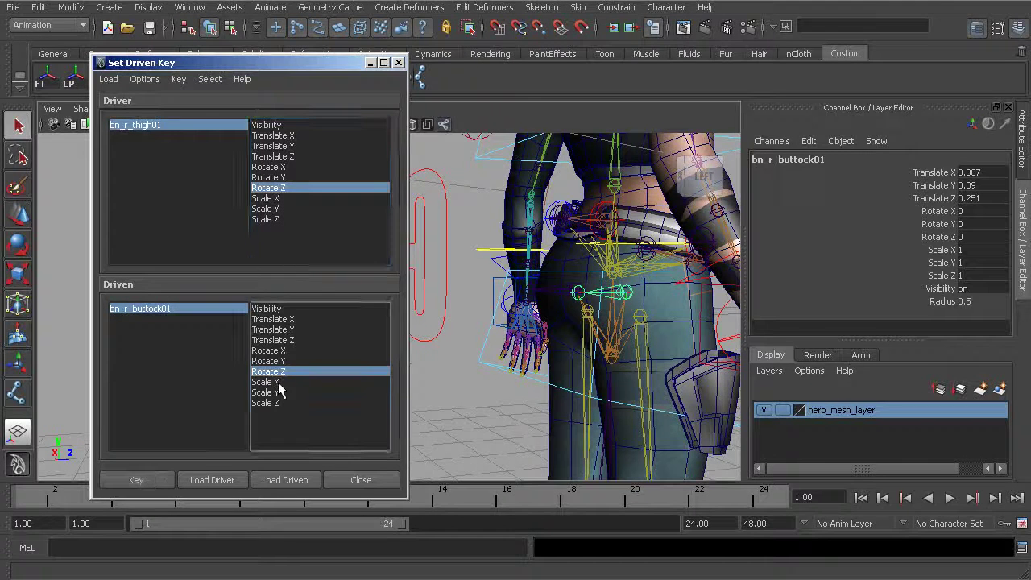
alt+right_drag(584, 380, 544, 326)
alt+middle_drag(544, 323, 558, 292)
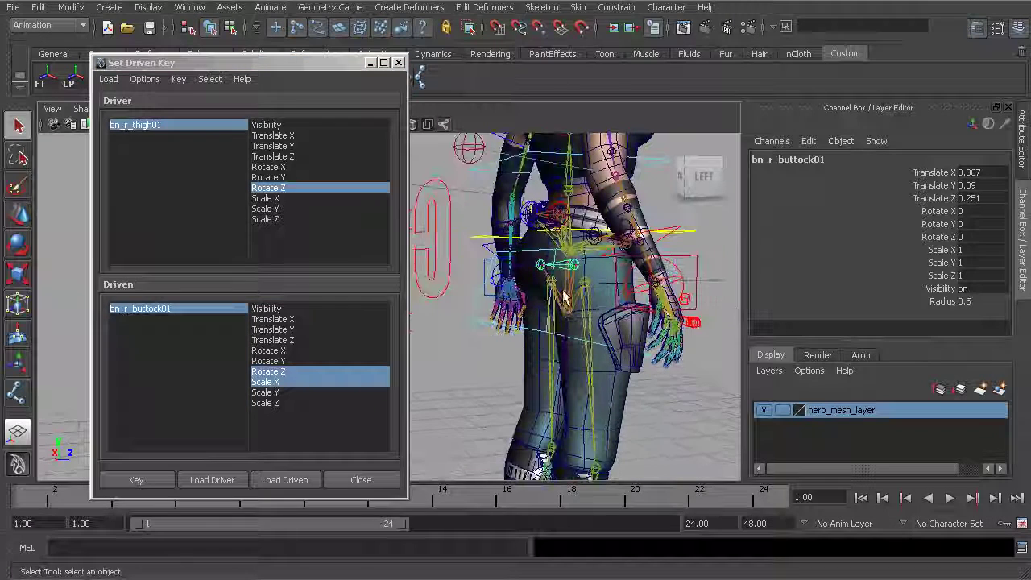
click(139, 479)
Move the right foot control up and forward to about Translate Y 1.48 and Translate Z 1.26 to raise the leg.
alt+drag(578, 327, 575, 324)
alt+right_drag(574, 324, 559, 335)
alt+middle_drag(559, 335, 531, 274)
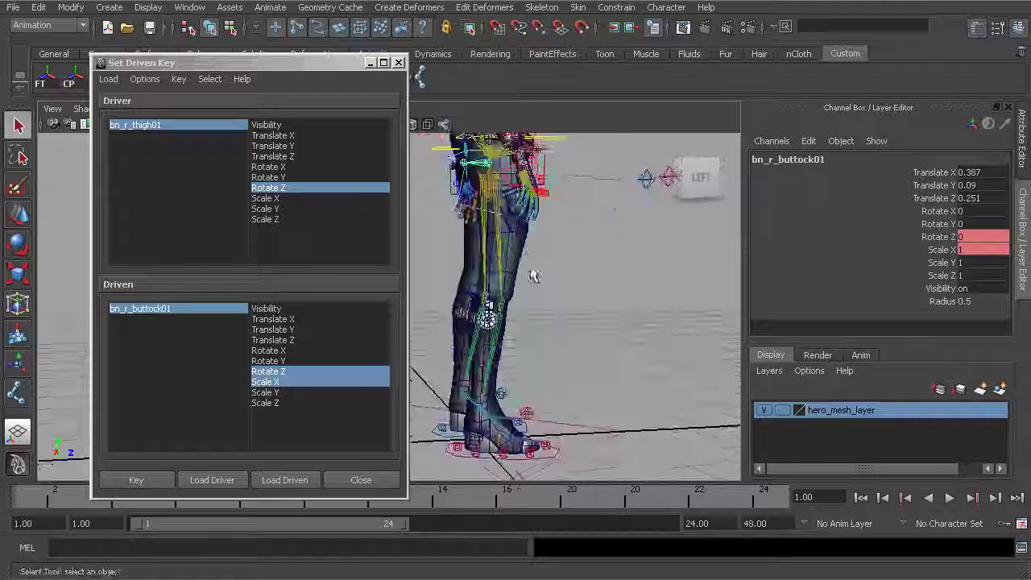
click(547, 458)
key(w)
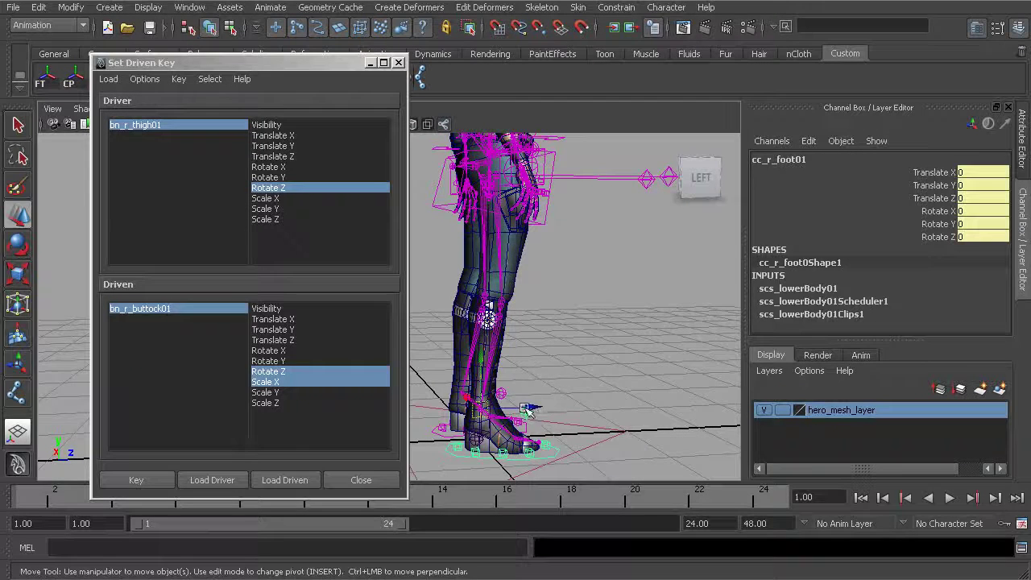
drag(529, 412, 589, 282)
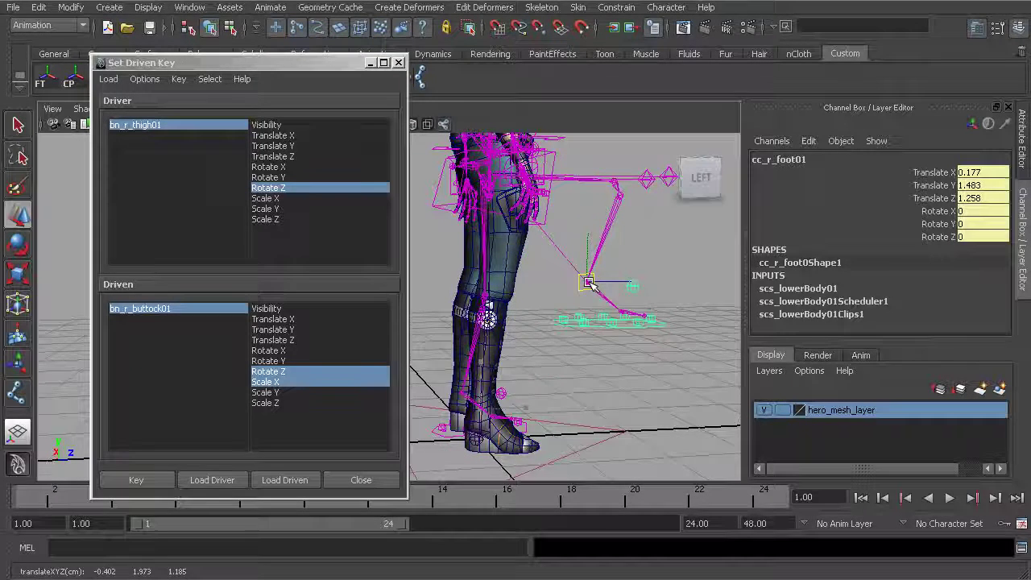
Select the right thigh joint to check its rotation and inspect the hip area in the raised-leg pose.
alt+middle_drag(592, 283, 567, 346)
alt+drag(566, 347, 532, 355)
alt+right_drag(532, 354, 500, 359)
alt+middle_drag(500, 360, 541, 347)
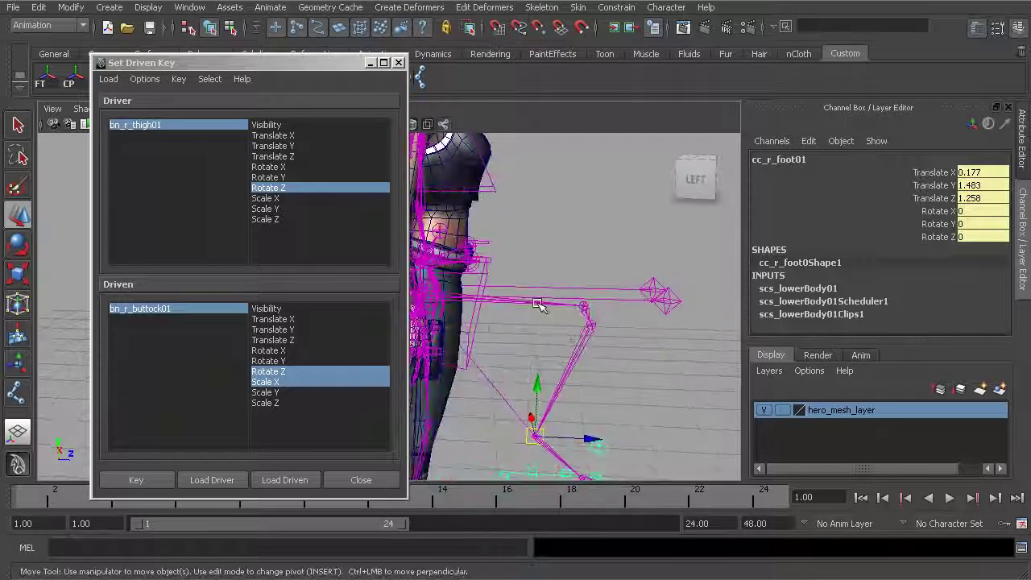
click(541, 303)
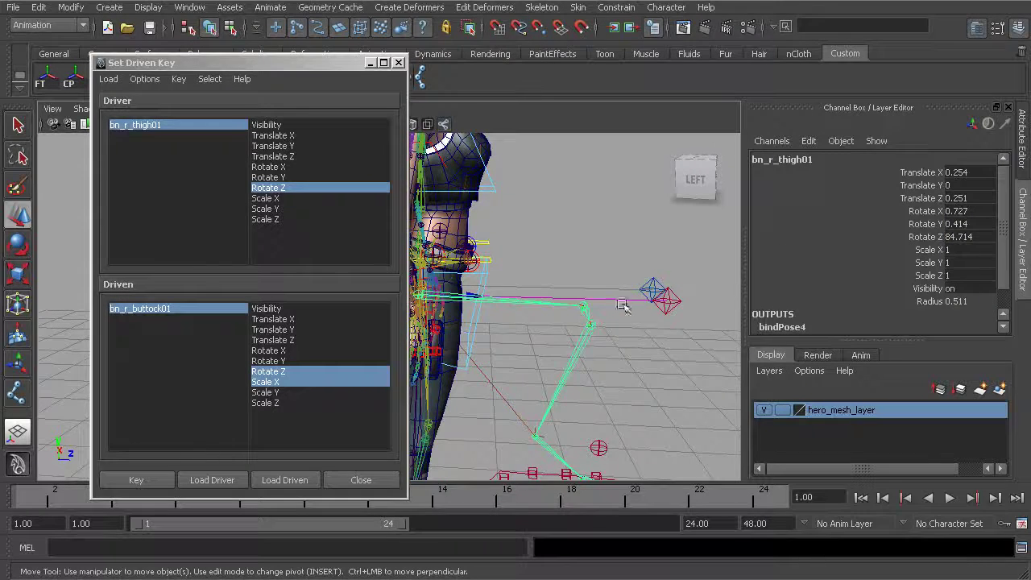
alt+drag(622, 304, 564, 326)
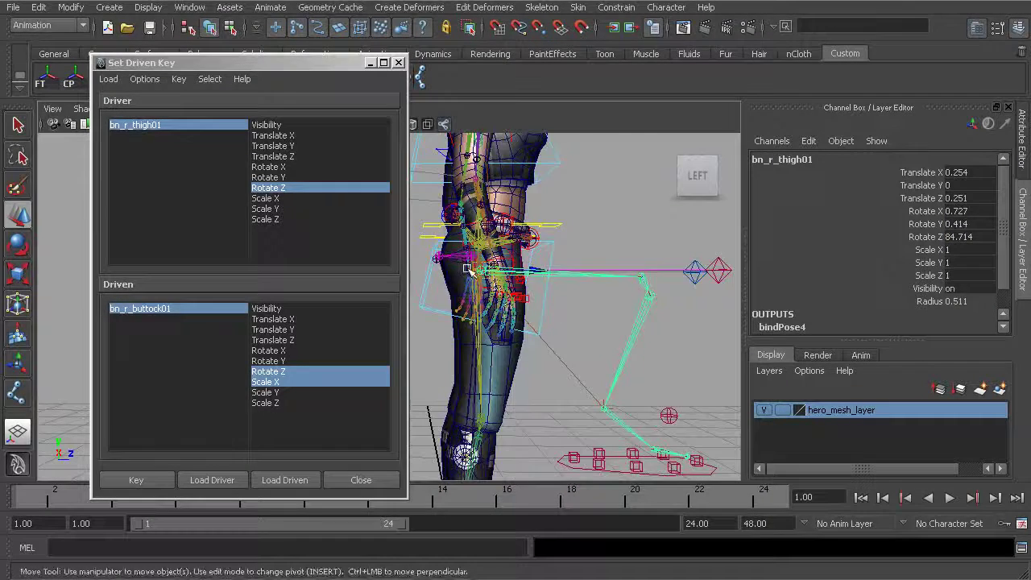
alt+drag(467, 268, 499, 283)
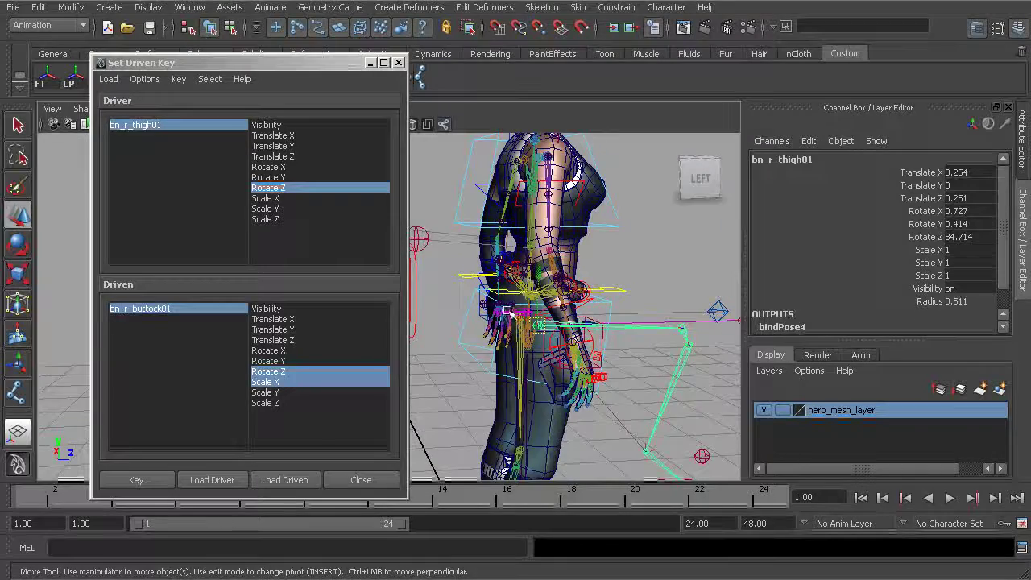
alt+drag(552, 344, 572, 325)
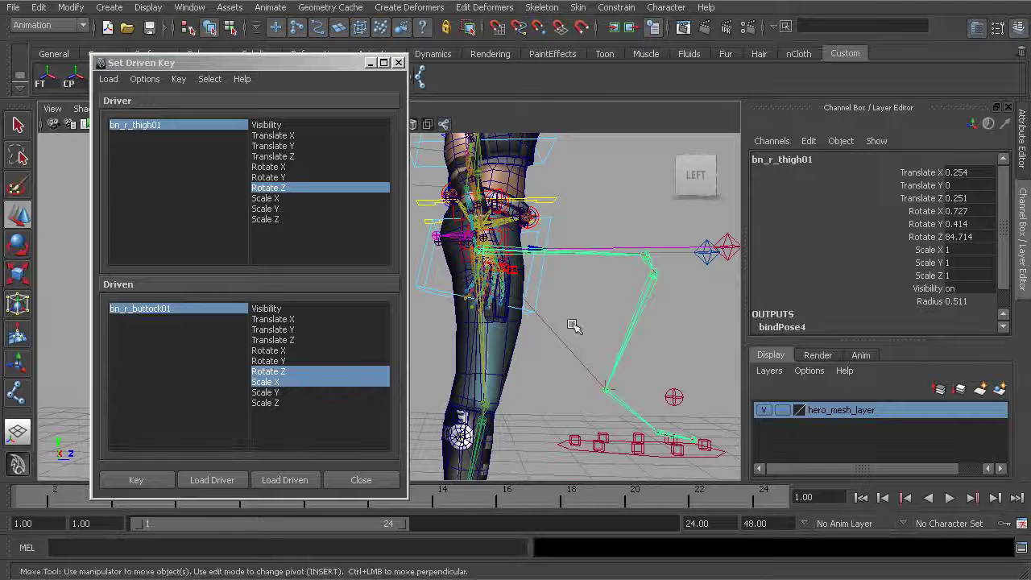
Set the right buttock joint's Rotate Z to -18 and Scale X to 1.3, and set a driven key for the raised-leg pose.
click(166, 309)
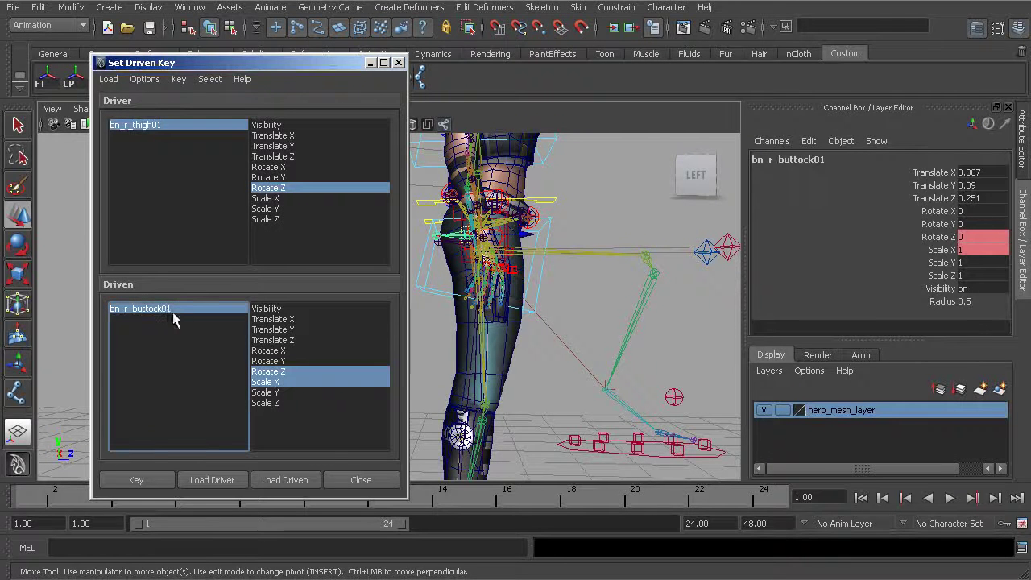
click(963, 236)
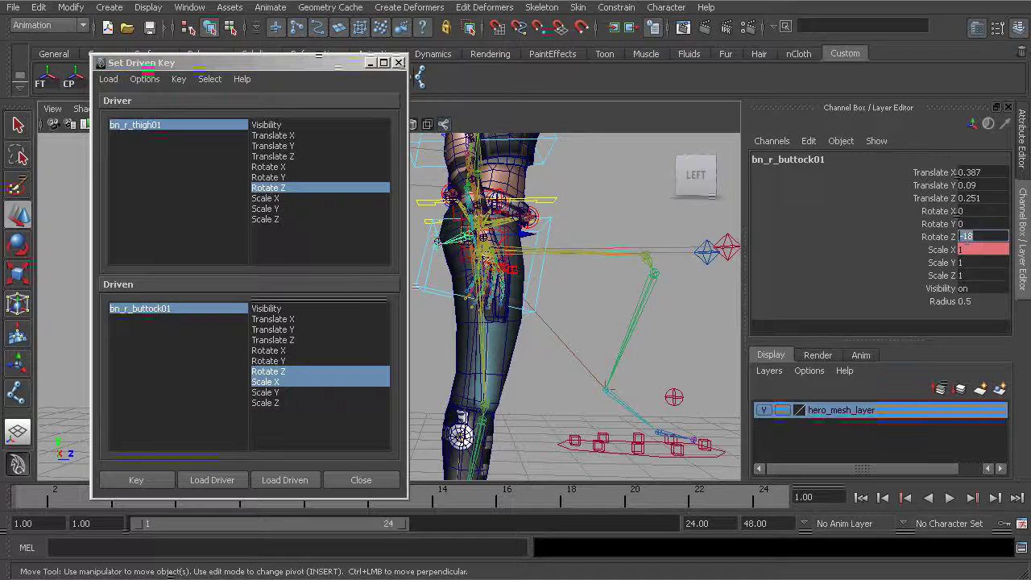
click(965, 250)
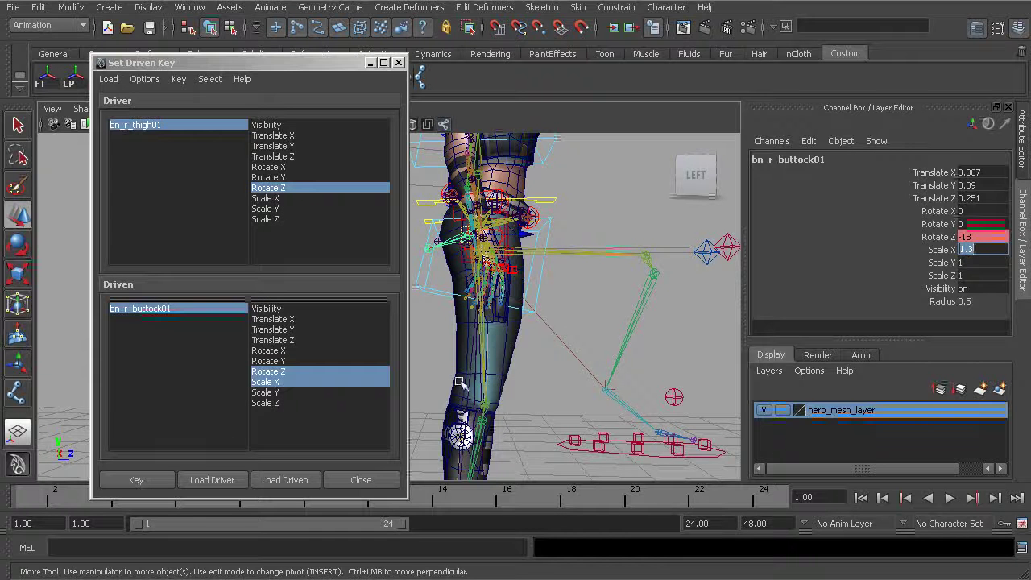
click(149, 481)
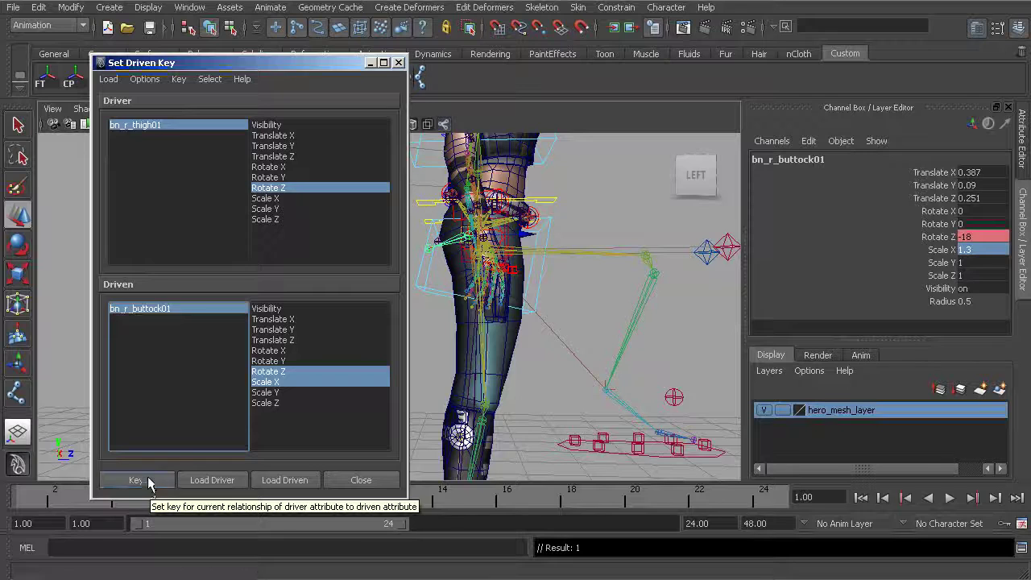
Move the right foot control behind the body to about Translate Y 2.06 and Translate Z -2.35, and select the right thigh joint to check its rotation.
alt+right_drag(615, 424, 578, 428)
alt+middle_drag(577, 428, 595, 405)
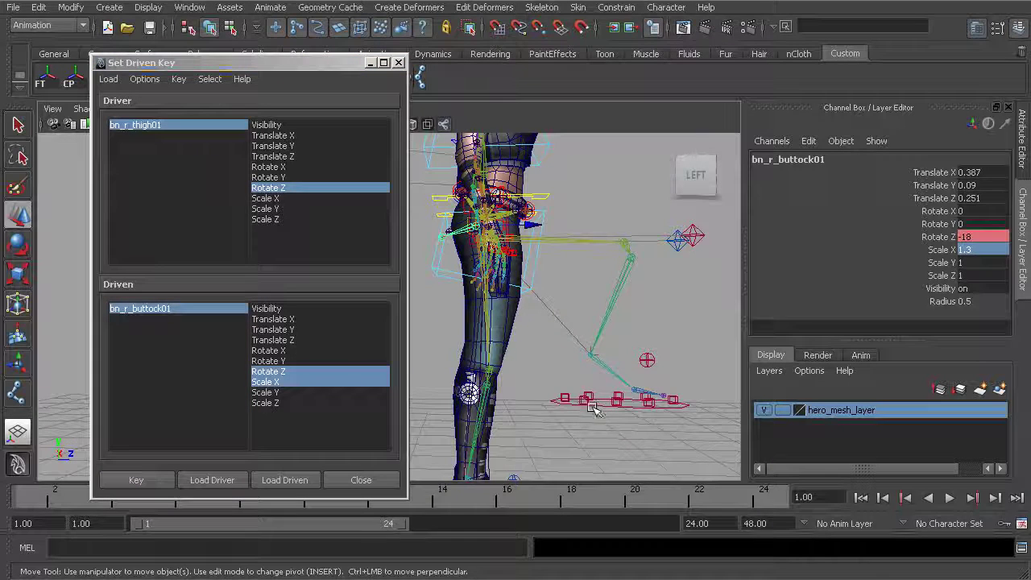
click(596, 406)
alt+right_drag(600, 412, 557, 414)
alt+middle_drag(558, 414, 605, 424)
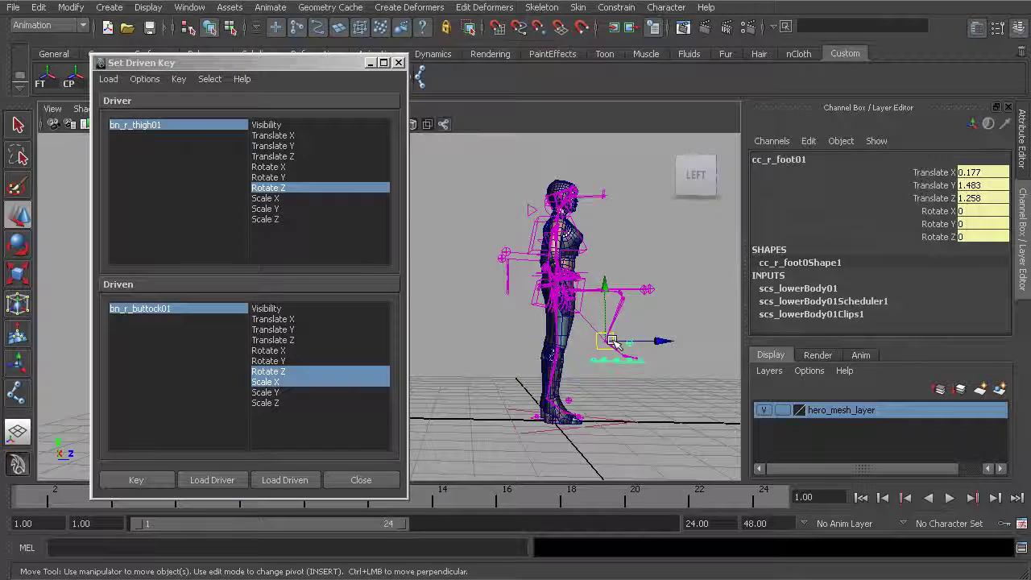
drag(607, 341, 467, 320)
alt+right_drag(467, 319, 618, 336)
click(606, 317)
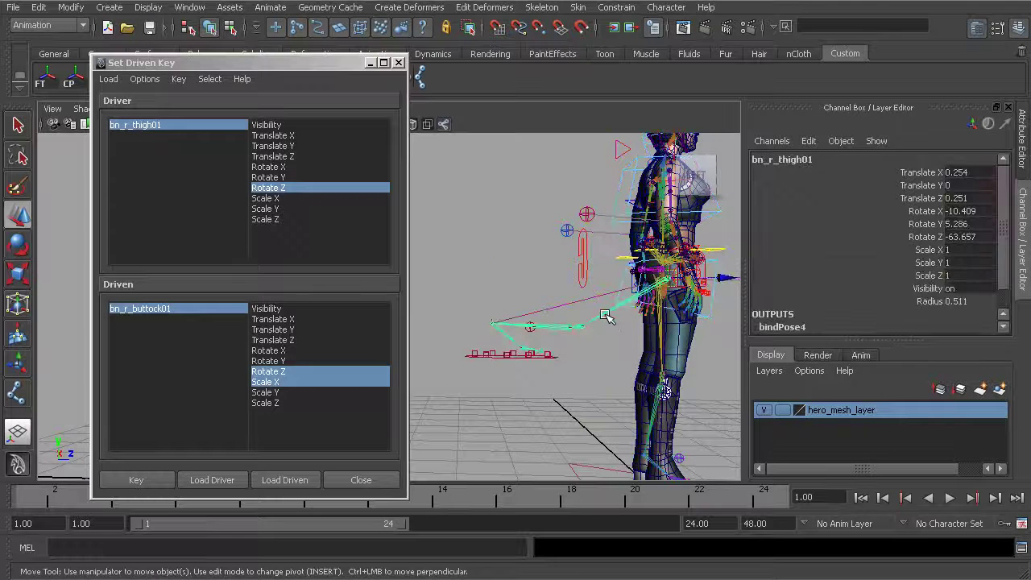
alt+middle_drag(688, 303, 588, 316)
alt+right_drag(588, 316, 619, 320)
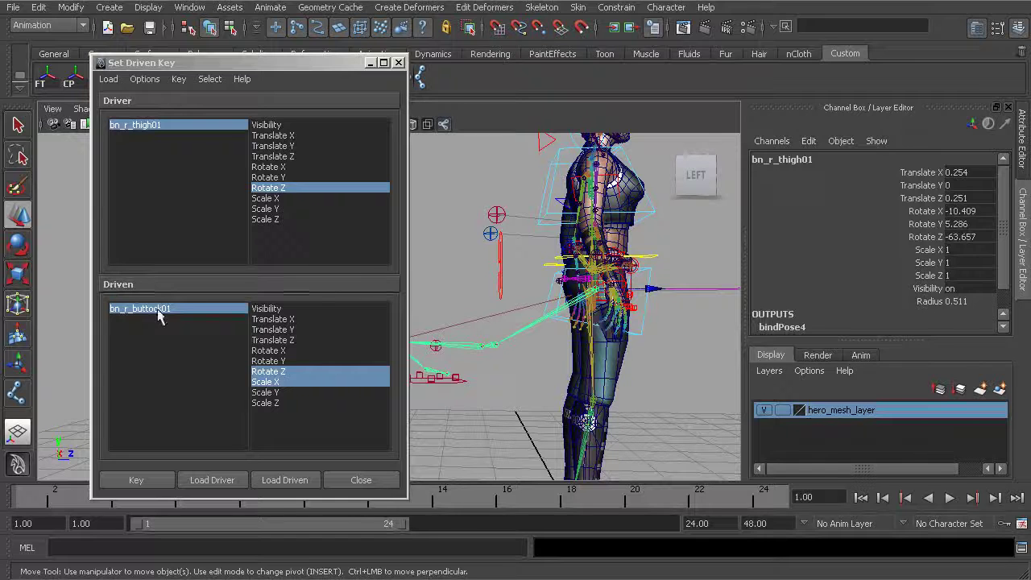
Set the right buttock joint's Rotate Z to 15 and Scale X to 1.3, and set a driven key for the backward leg pose.
click(158, 314)
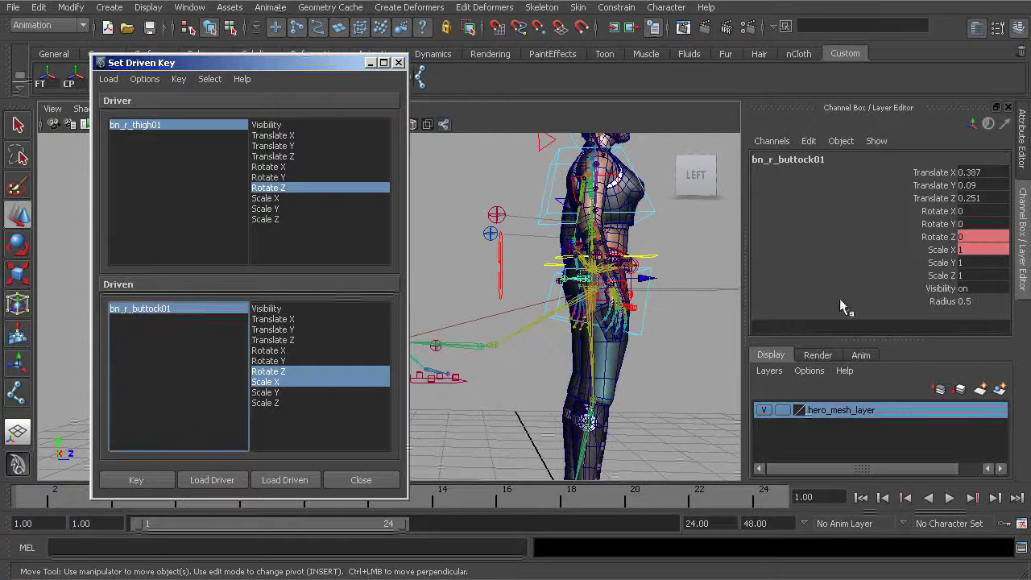
double_click(969, 237)
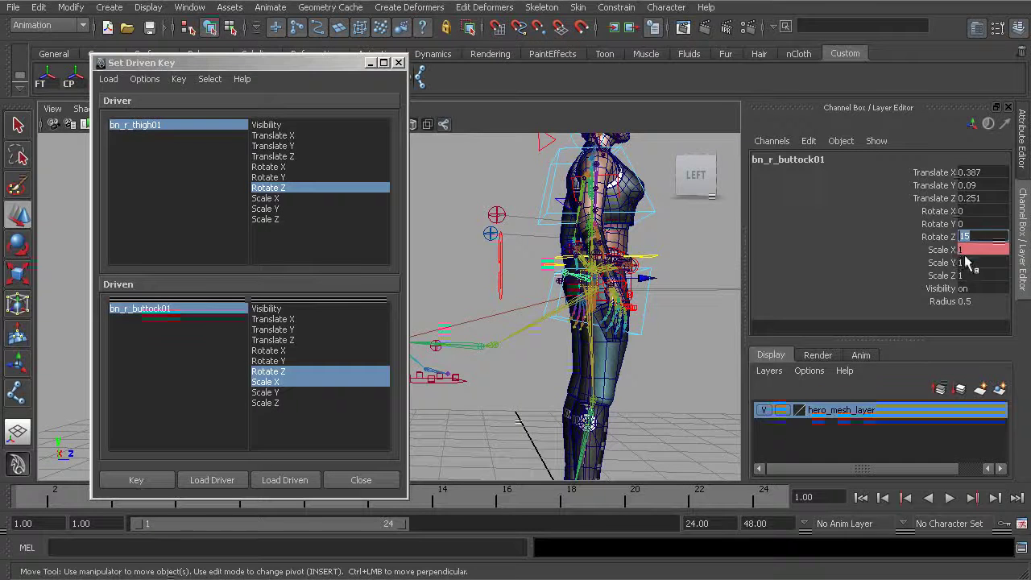
double_click(980, 251)
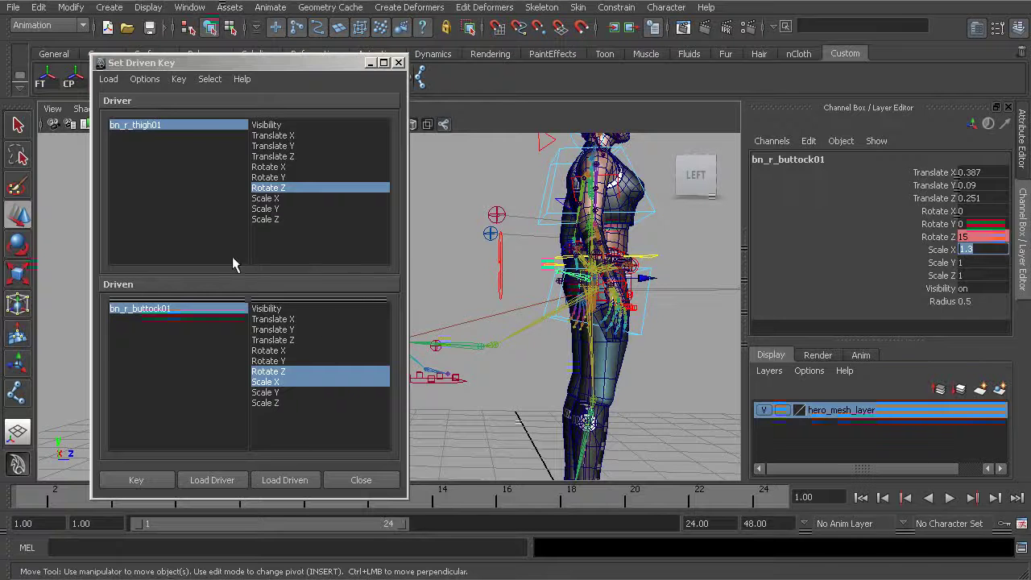
click(137, 481)
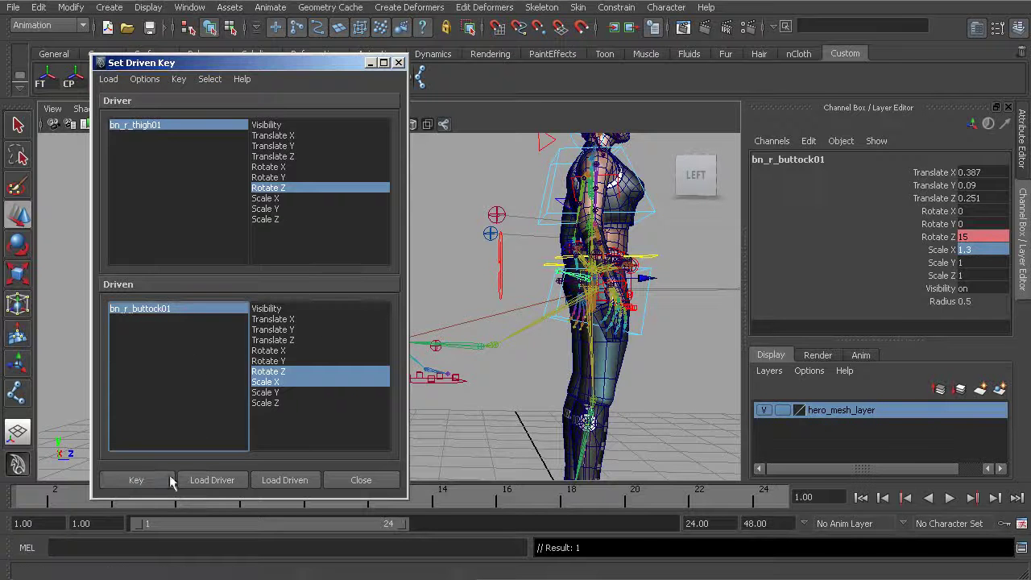
Swing the right foot control forward to test the leg, reset its Translate X, Y and Z to 0, and close Set Driven Key.
alt+drag(631, 368, 591, 373)
click(506, 361)
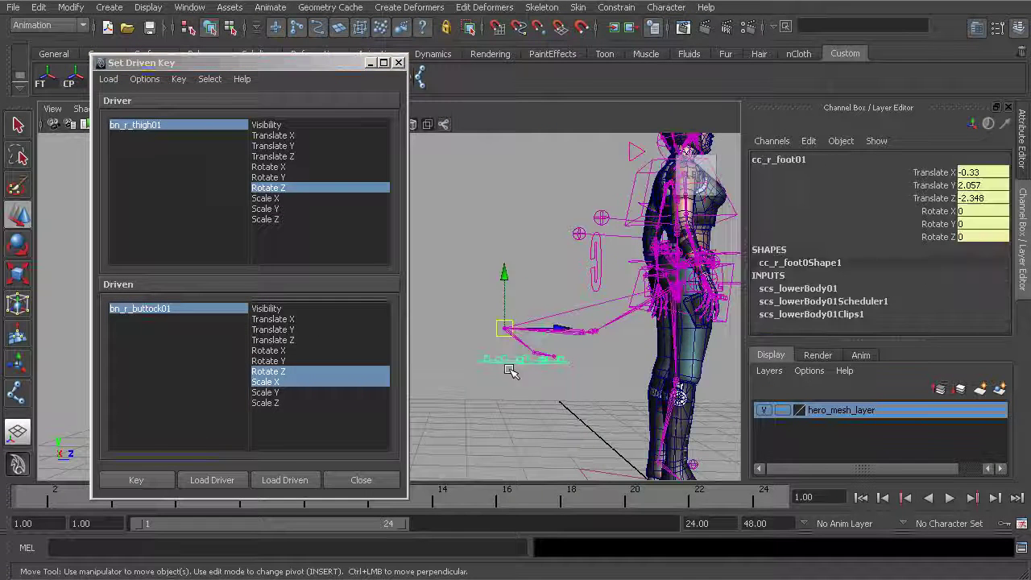
alt+drag(506, 361, 625, 377)
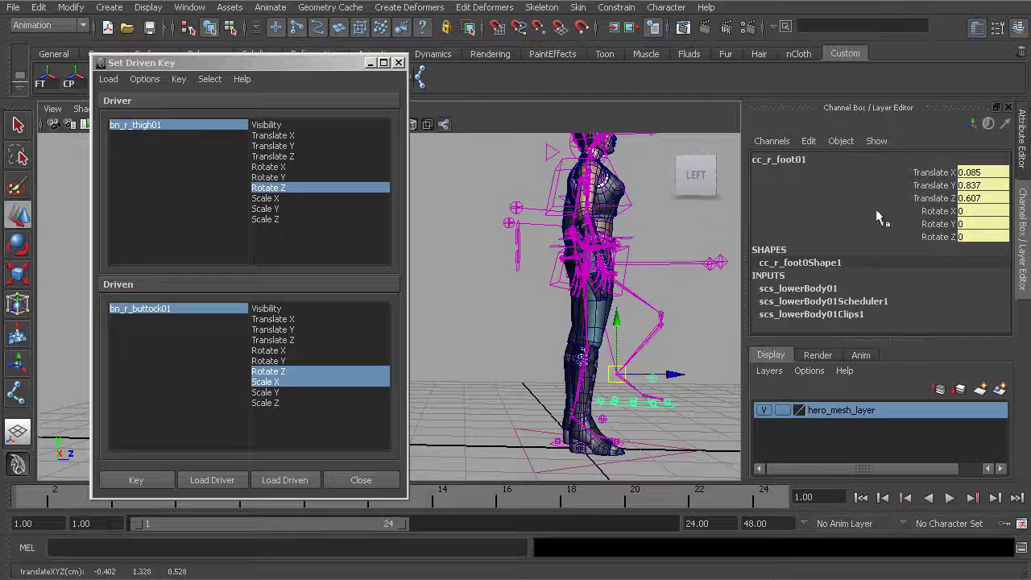
text(0)
key(Return)
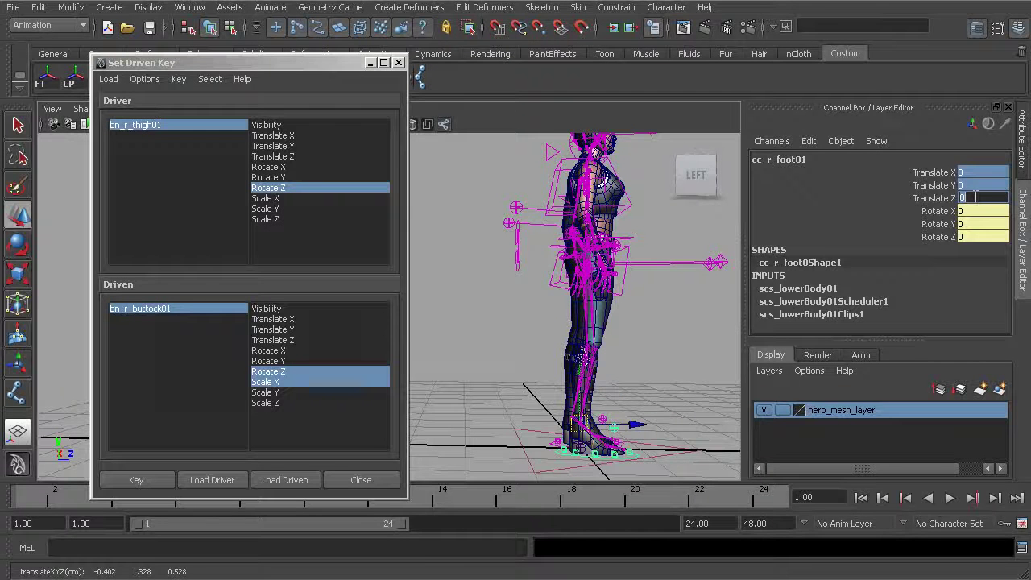
click(399, 63)
alt+middle_drag(528, 295, 469, 320)
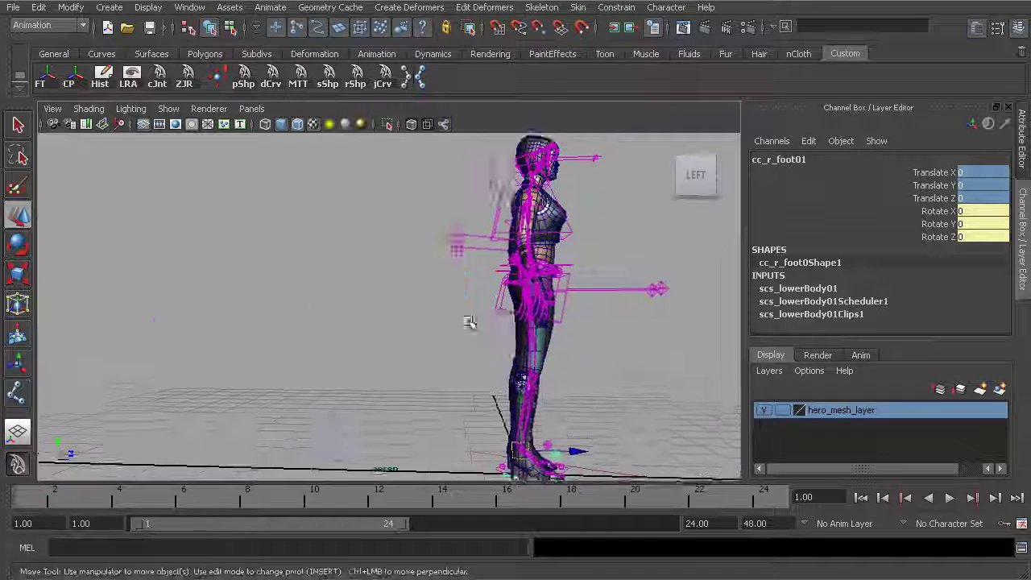
Deselect the right foot control and examine the complete rigged character from the front and side.
alt+drag(468, 321, 374, 331)
alt+middle_drag(330, 318, 452, 312)
alt+drag(453, 314, 473, 246)
click(472, 246)
alt+middle_drag(427, 296, 489, 315)
alt+right_drag(488, 315, 527, 304)
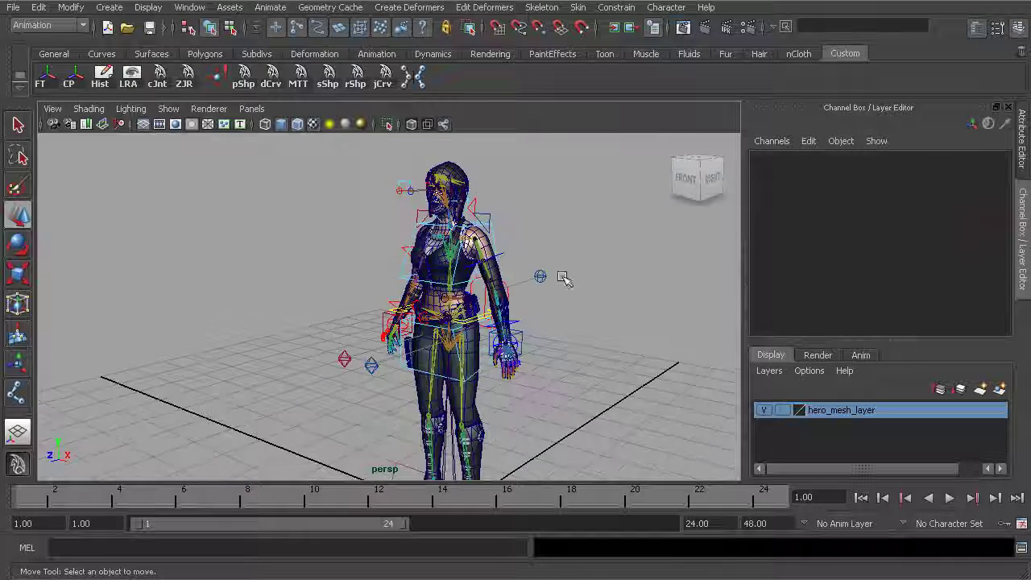
Select the left elbow control and the chest control in turn to examine the upper-body controls.
click(543, 276)
alt+middle_drag(550, 274, 461, 296)
alt+right_drag(461, 296, 447, 239)
click(445, 237)
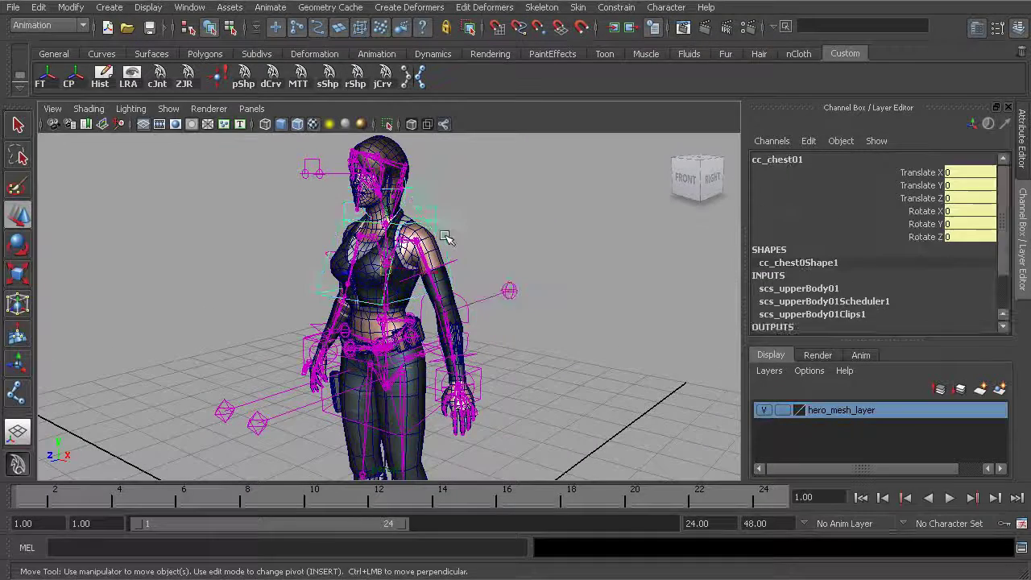
alt+middle_drag(557, 363, 555, 328)
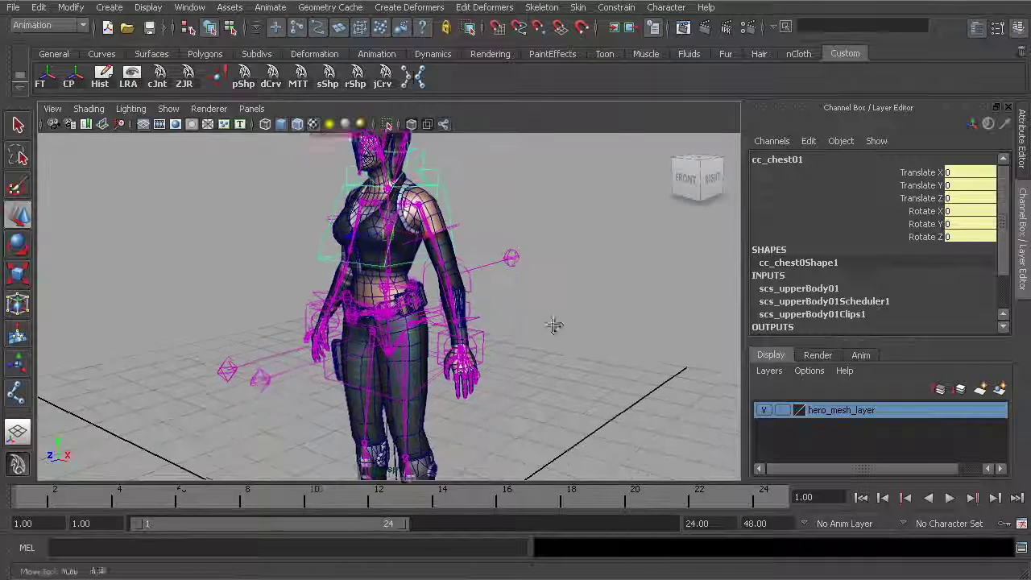
alt+right_drag(555, 327, 488, 318)
alt+drag(488, 318, 431, 310)
alt+right_drag(431, 310, 459, 310)
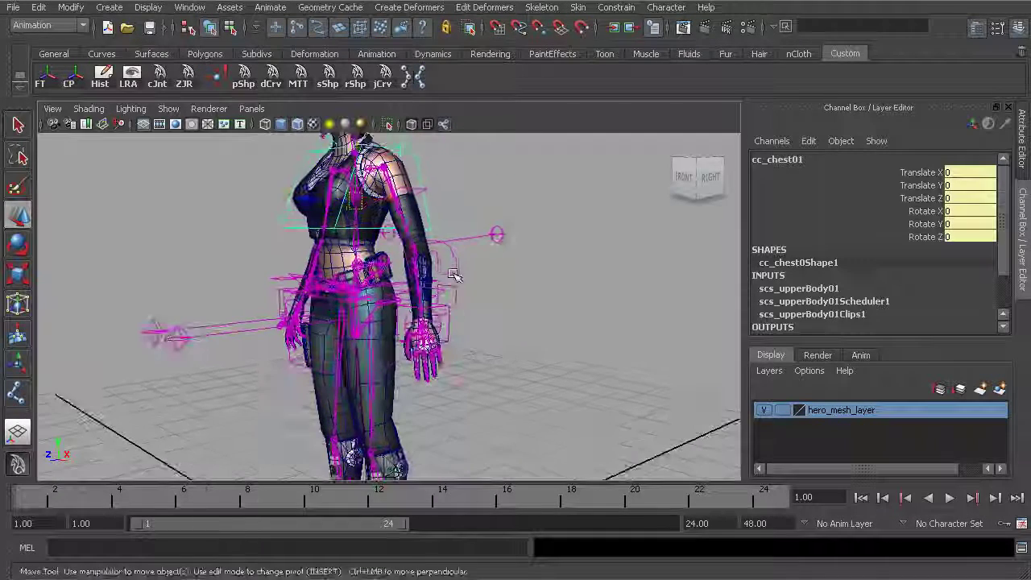
Select the COG control at the hips and examine the controls and joints beneath it.
click(451, 282)
alt+drag(442, 293, 511, 292)
alt+right_drag(511, 291, 483, 288)
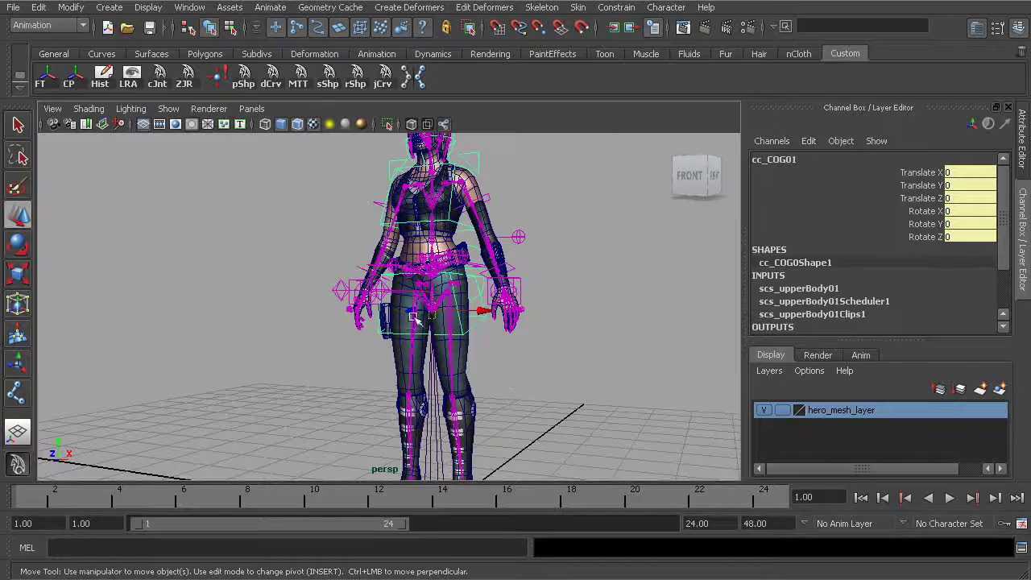
alt+right_drag(360, 249, 295, 249)
alt+drag(295, 249, 374, 270)
alt+middle_drag(375, 270, 260, 267)
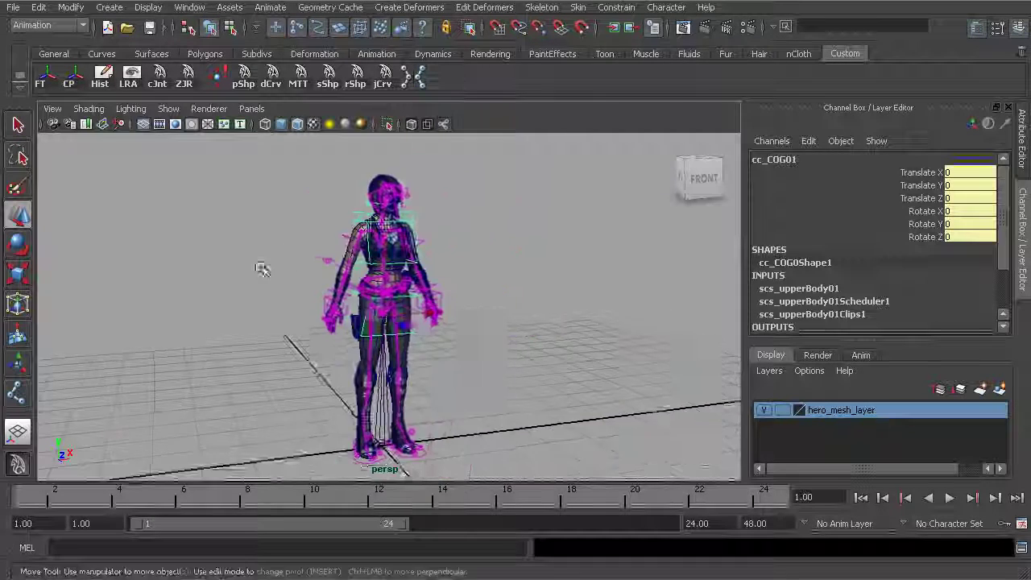
alt+right_drag(260, 267, 386, 298)
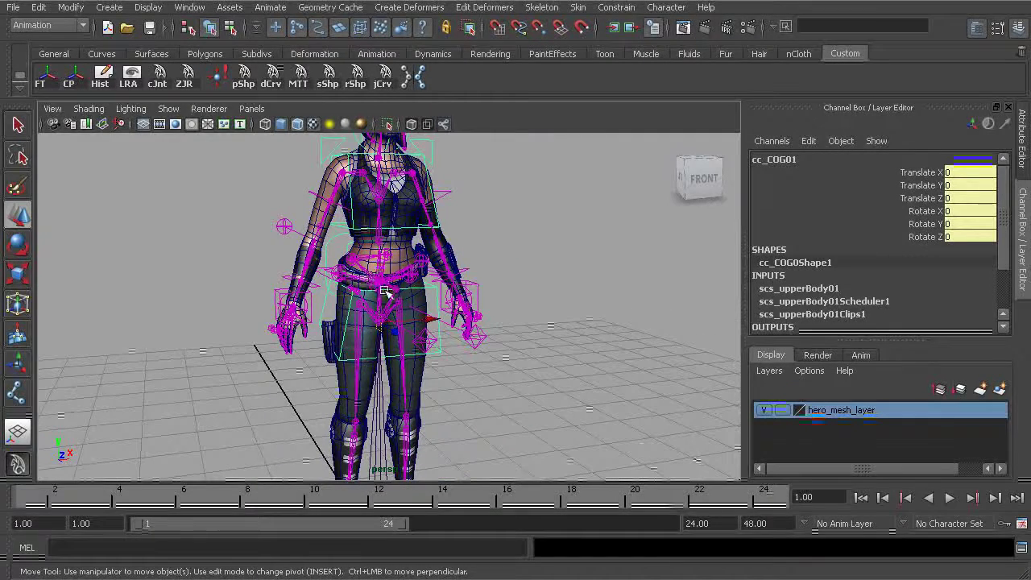
Clear the COG control selection and review the finished rig around the hips and legs.
click(506, 245)
alt+right_drag(312, 233, 292, 234)
alt+drag(291, 234, 437, 225)
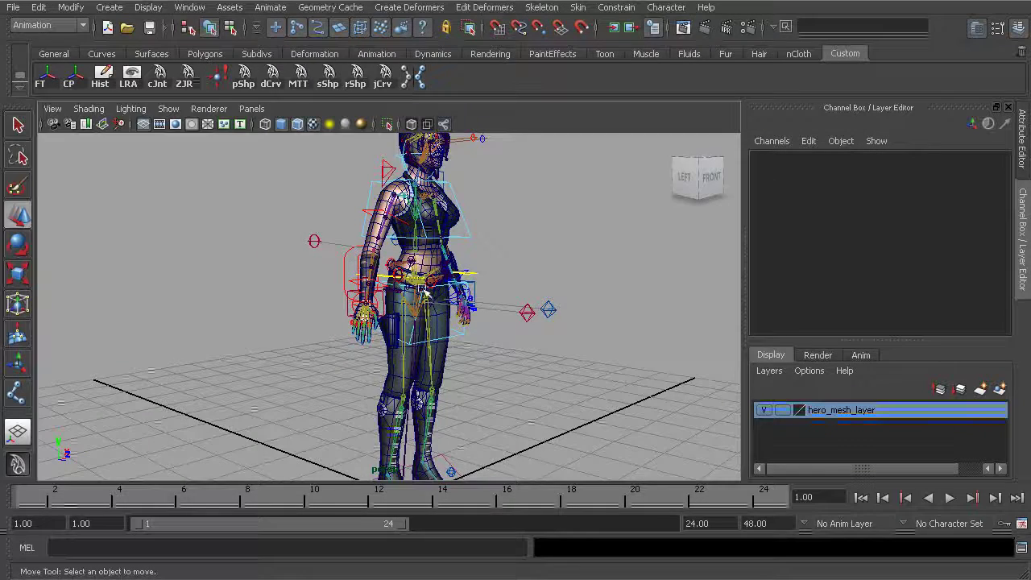
alt+drag(424, 291, 364, 287)
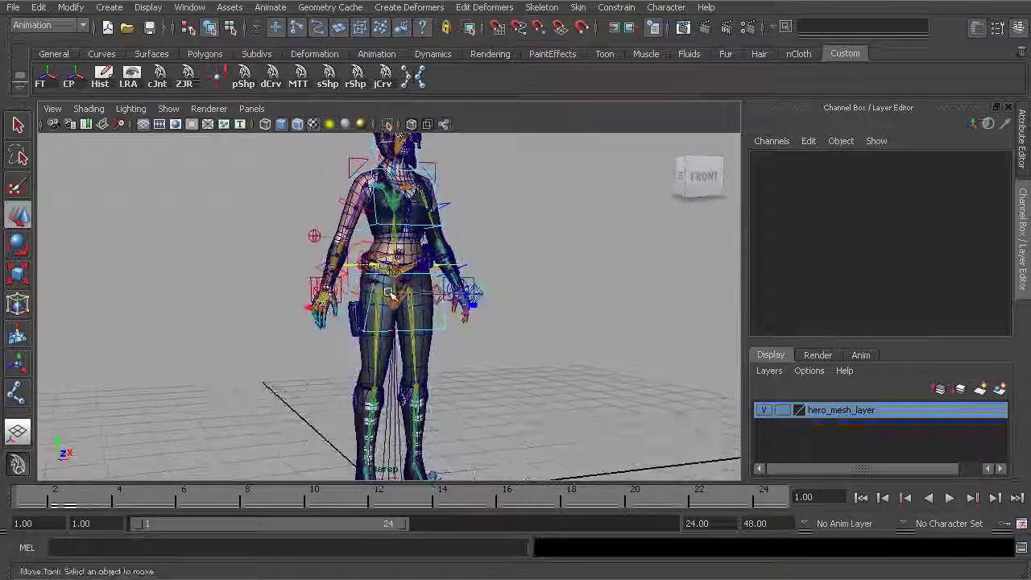